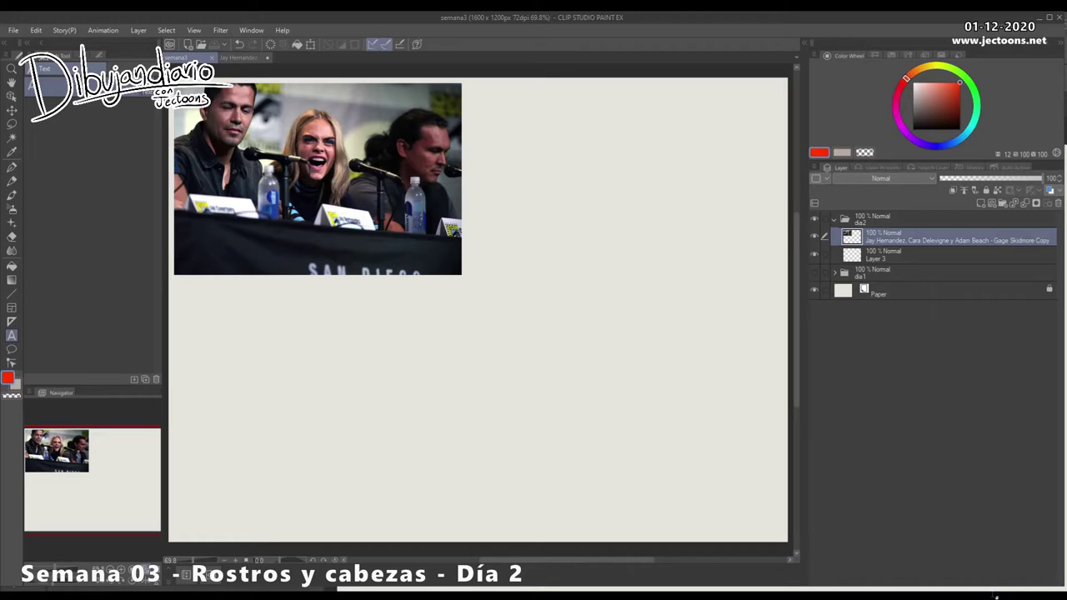
Doodle two round eyes with a curved line beneath them in red pen on the blank canvas beside the reference photo.
key(p)
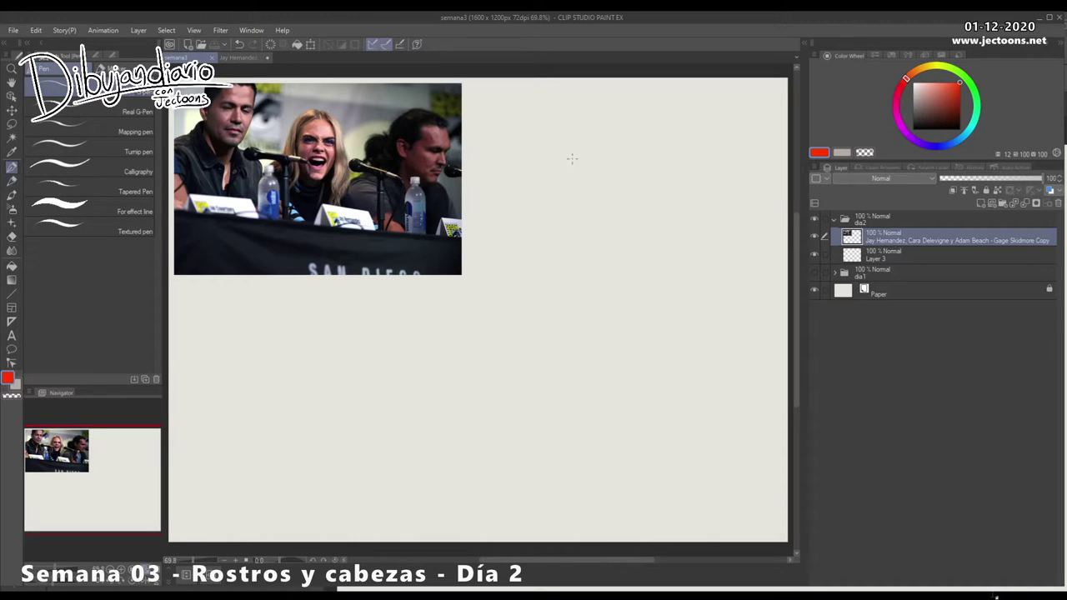
drag(568, 153, 595, 153)
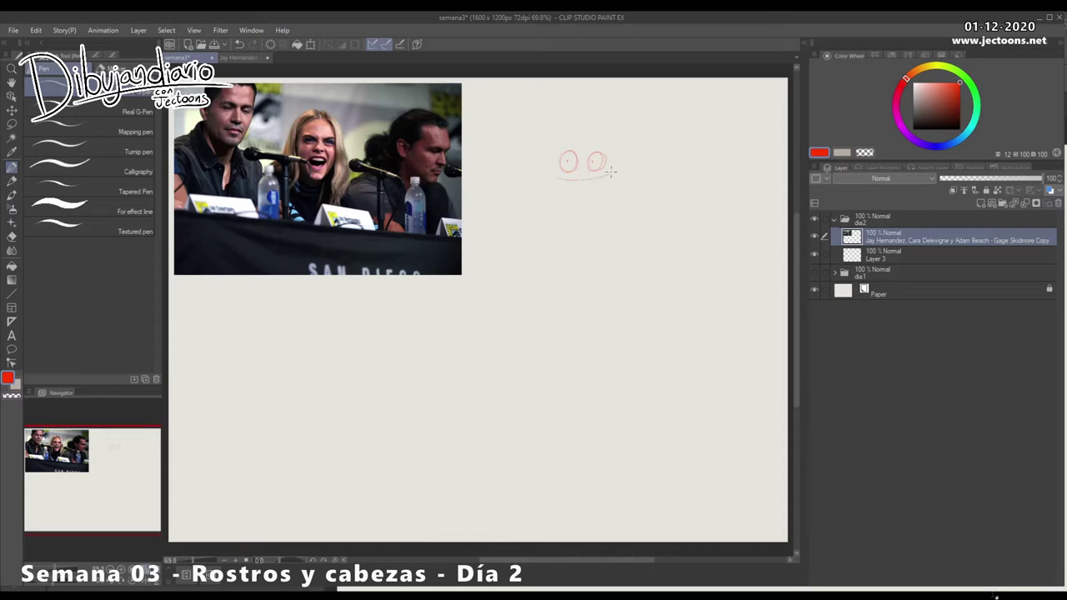
mouse_move(577, 149)
mouse_down()
mouse_move(563, 171)
mouse_move(612, 146)
mouse_move(586, 194)
mouse_move(612, 181)
mouse_up()
Set the drawing color to black and make Layer 3 the active drawing layer.
click(913, 129)
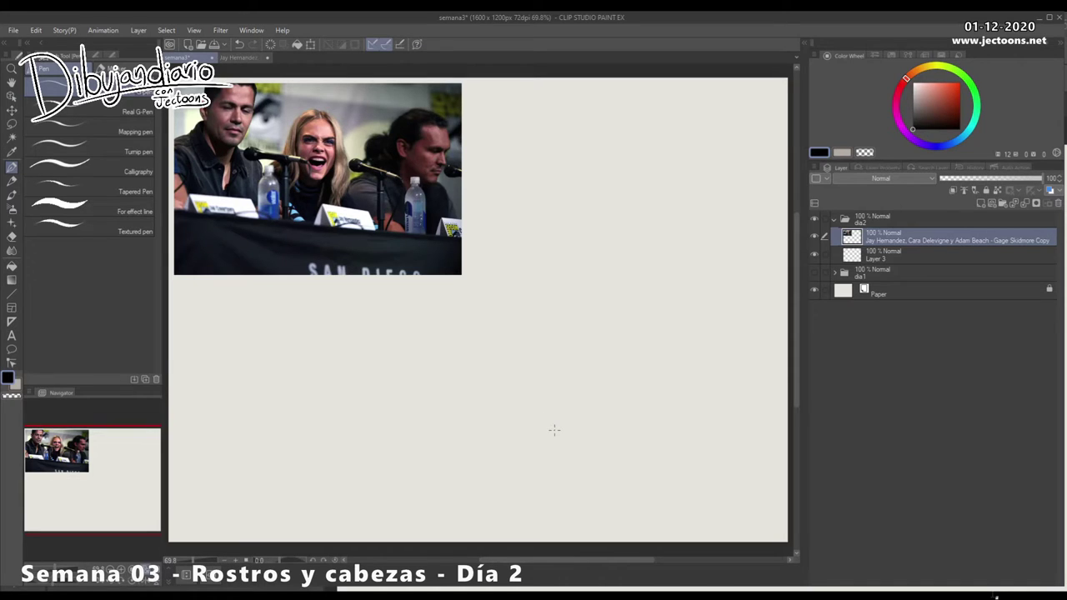
click(934, 255)
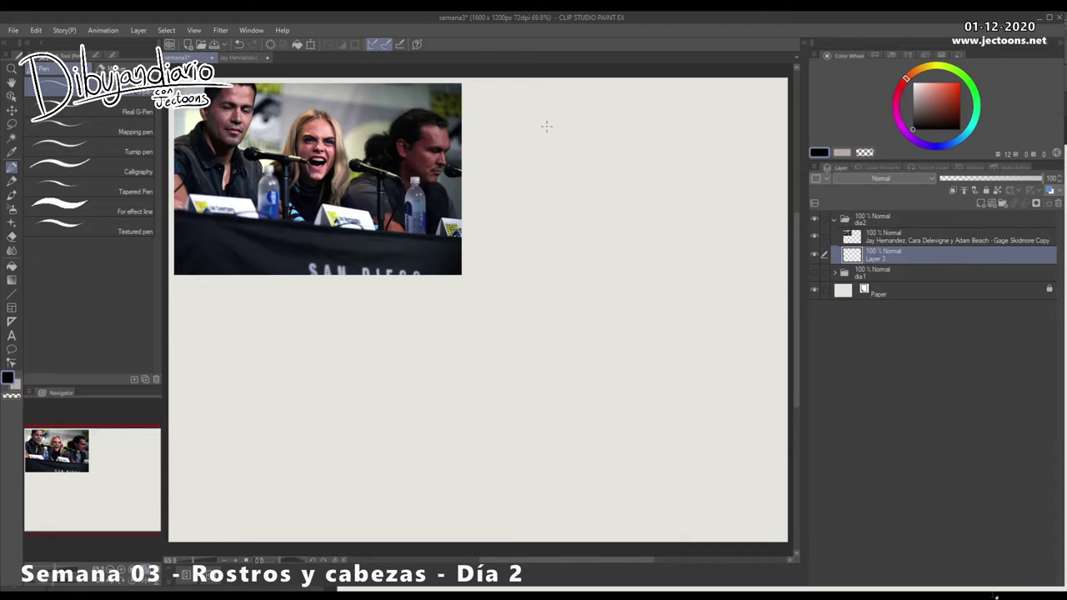
Try a rough head construction beside the reference photo, with a round cranium, a curved guideline and a tapered jaw.
mouse_move(562, 149)
mouse_down()
mouse_move(533, 136)
mouse_move(533, 174)
mouse_up()
mouse_move(527, 136)
mouse_down()
mouse_move(569, 142)
mouse_move(550, 173)
mouse_move(528, 164)
mouse_move(556, 172)
mouse_up()
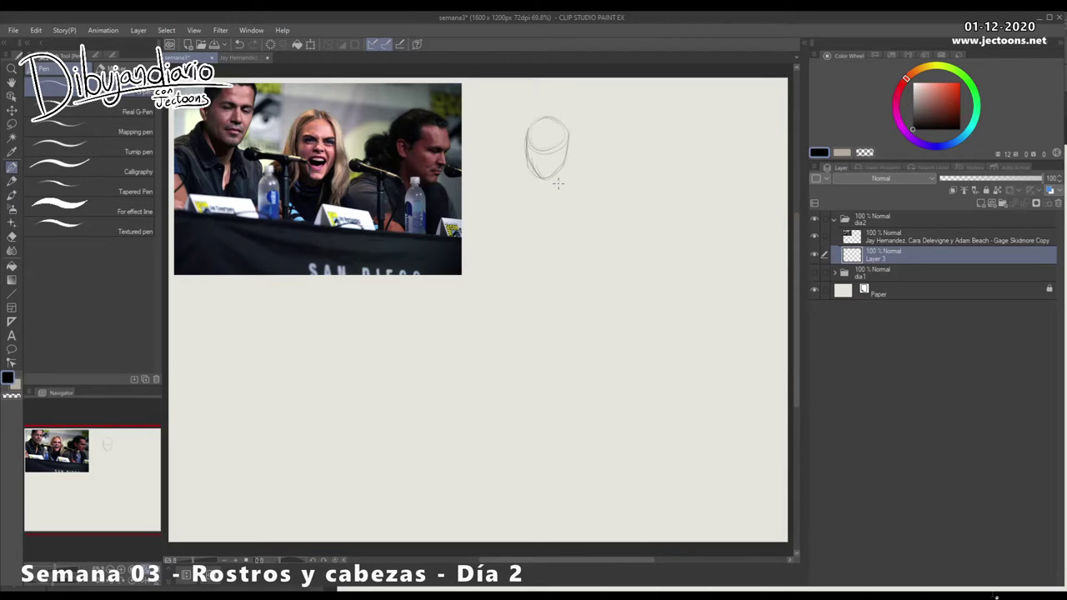
scroll(576, 187, up, 1)
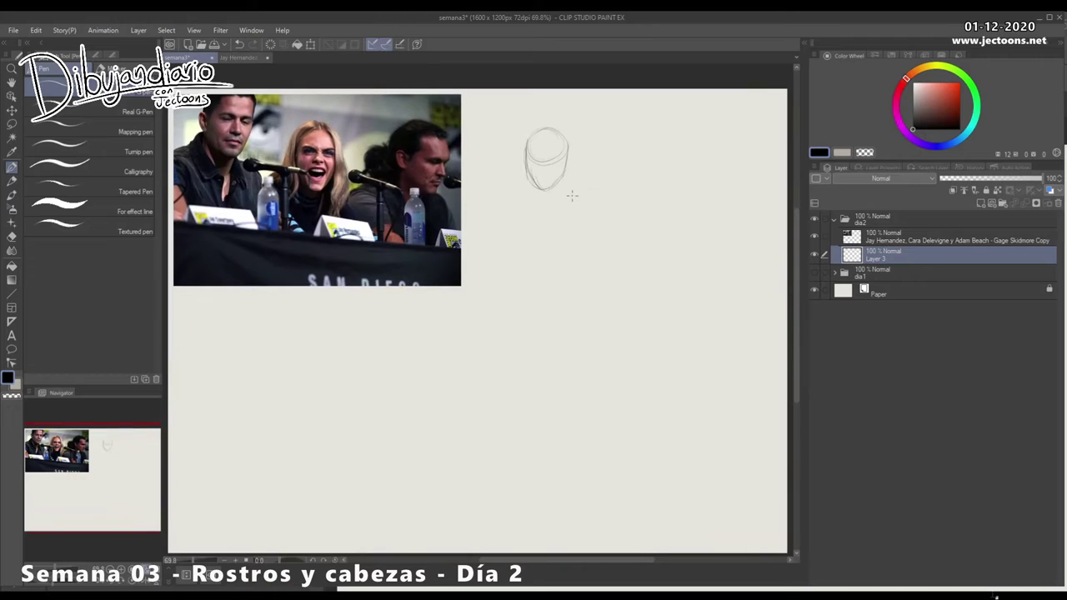
scroll(524, 164, up, 3)
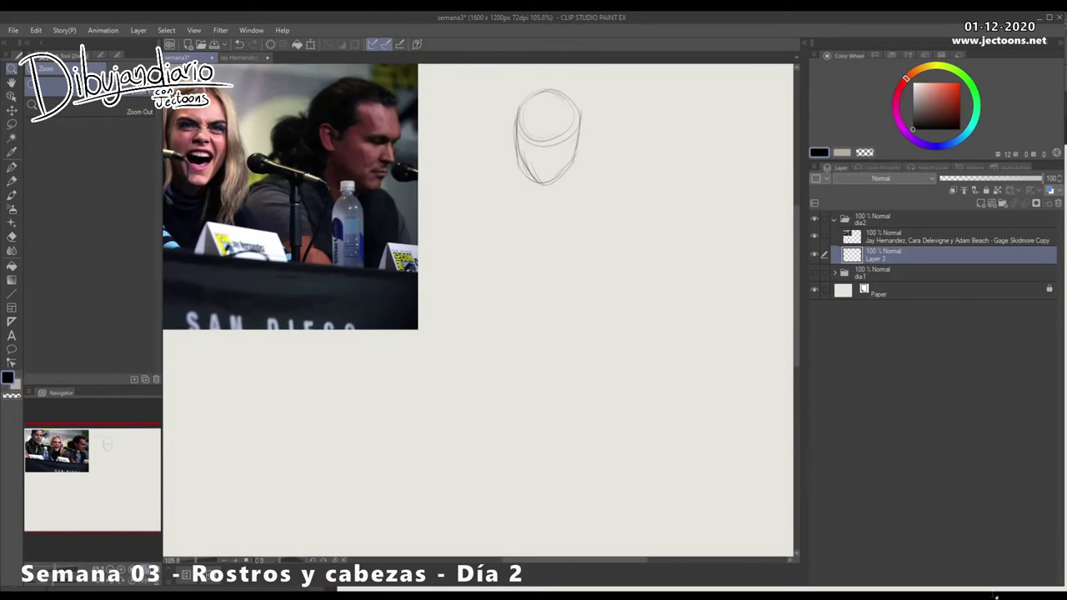
drag(556, 171, 576, 195)
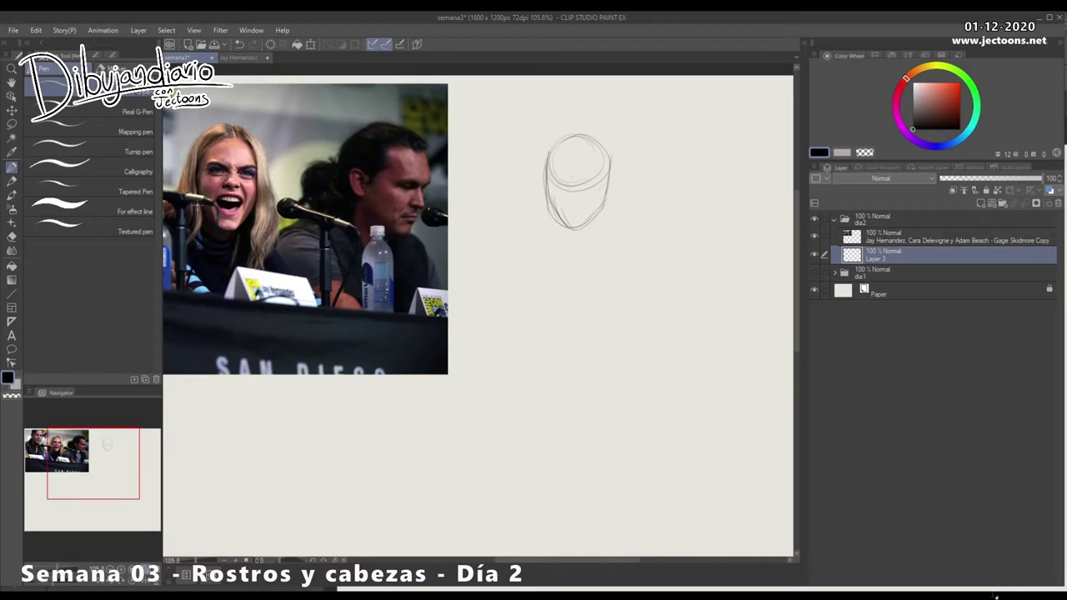
mouse_move(580, 146)
mouse_down()
mouse_move(588, 120)
mouse_move(530, 242)
mouse_move(625, 179)
mouse_up()
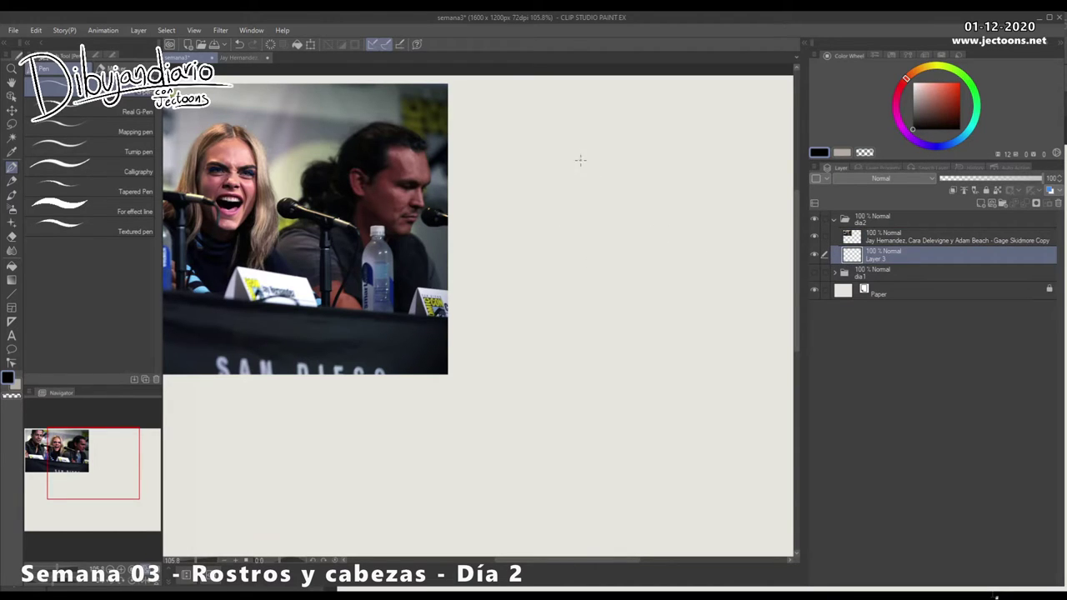
Sketch the woman's head construction beside the photo: cranium oval, center line, curved eye guideline, side lines and pointed jaw.
mouse_move(595, 148)
mouse_down()
mouse_move(603, 195)
mouse_move(550, 161)
mouse_move(545, 212)
mouse_up()
drag(551, 163, 550, 232)
mouse_move(607, 164)
mouse_down()
mouse_move(600, 225)
mouse_move(561, 233)
mouse_move(587, 236)
mouse_up()
mouse_move(582, 150)
mouse_down()
mouse_move(577, 203)
mouse_move(604, 188)
mouse_up()
drag(549, 154, 547, 207)
mouse_move(549, 204)
mouse_down()
mouse_move(552, 222)
mouse_move(585, 244)
mouse_up()
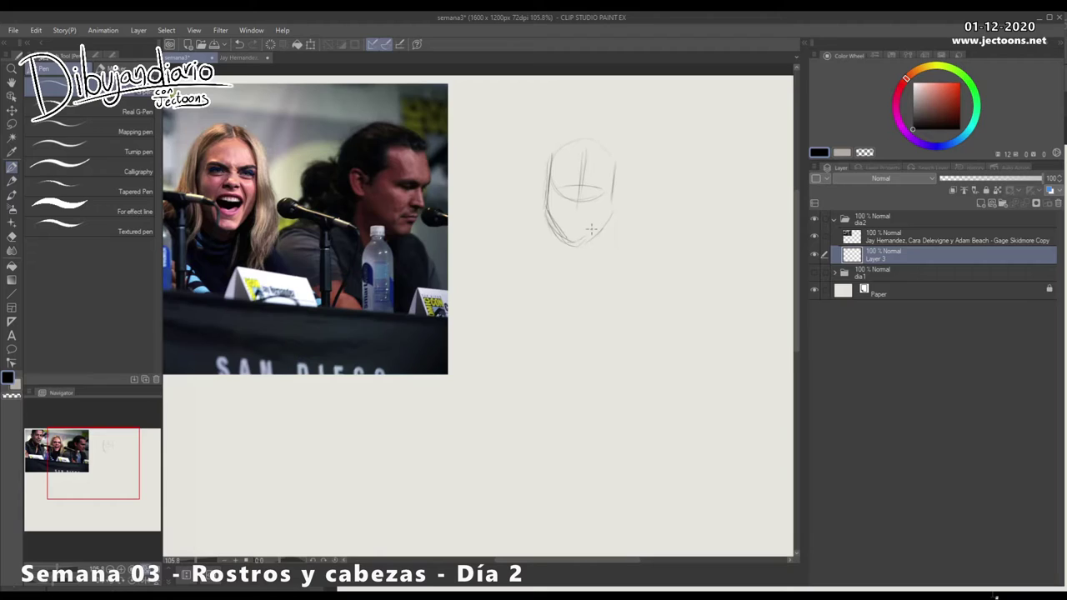
mouse_move(614, 163)
mouse_down()
mouse_move(608, 211)
mouse_move(609, 201)
mouse_move(574, 238)
mouse_up()
drag(591, 235, 572, 242)
Sketch the frowning brows, eyes, nose and first mouth line on the constructed head.
mouse_move(557, 172)
mouse_down()
mouse_move(579, 180)
mouse_move(578, 170)
mouse_move(612, 170)
mouse_move(555, 187)
mouse_move(584, 182)
mouse_move(562, 184)
mouse_move(575, 177)
mouse_move(612, 192)
mouse_up()
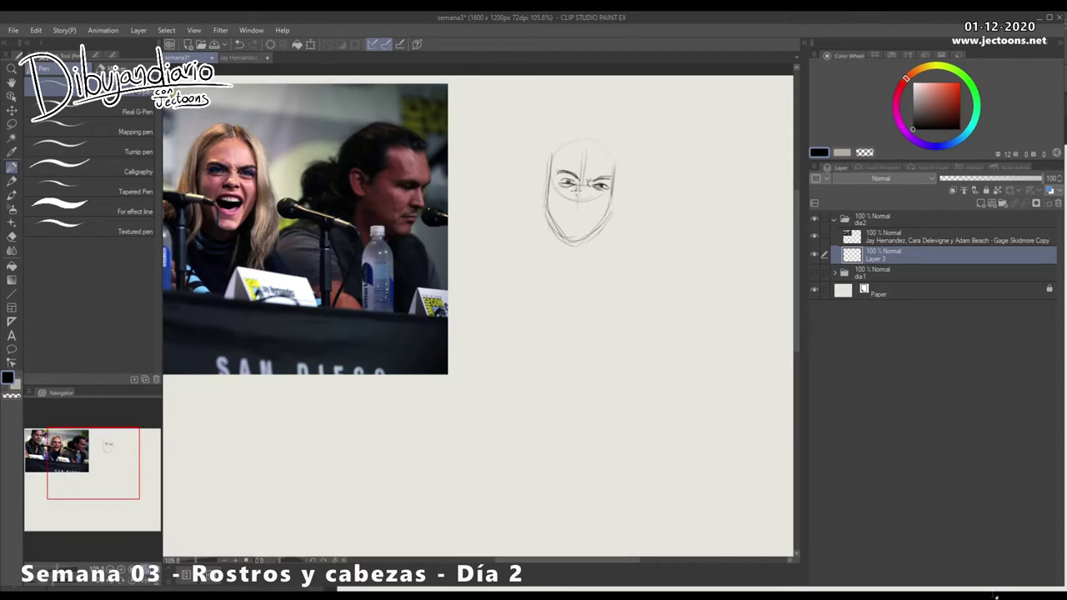
drag(589, 189, 597, 199)
mouse_move(562, 201)
mouse_down()
mouse_move(587, 207)
mouse_move(566, 203)
mouse_move(576, 218)
mouse_up()
mouse_move(592, 189)
mouse_down()
mouse_move(580, 191)
mouse_move(607, 188)
mouse_up()
Draw trial mouth shapes in the blank area beside the face and undo them.
mouse_move(713, 158)
mouse_down()
mouse_move(652, 154)
mouse_move(664, 168)
mouse_move(730, 155)
mouse_up()
mouse_move(727, 193)
mouse_down()
mouse_move(700, 193)
mouse_move(680, 221)
mouse_up()
mouse_move(735, 200)
mouse_down()
mouse_move(746, 212)
mouse_move(712, 220)
mouse_up()
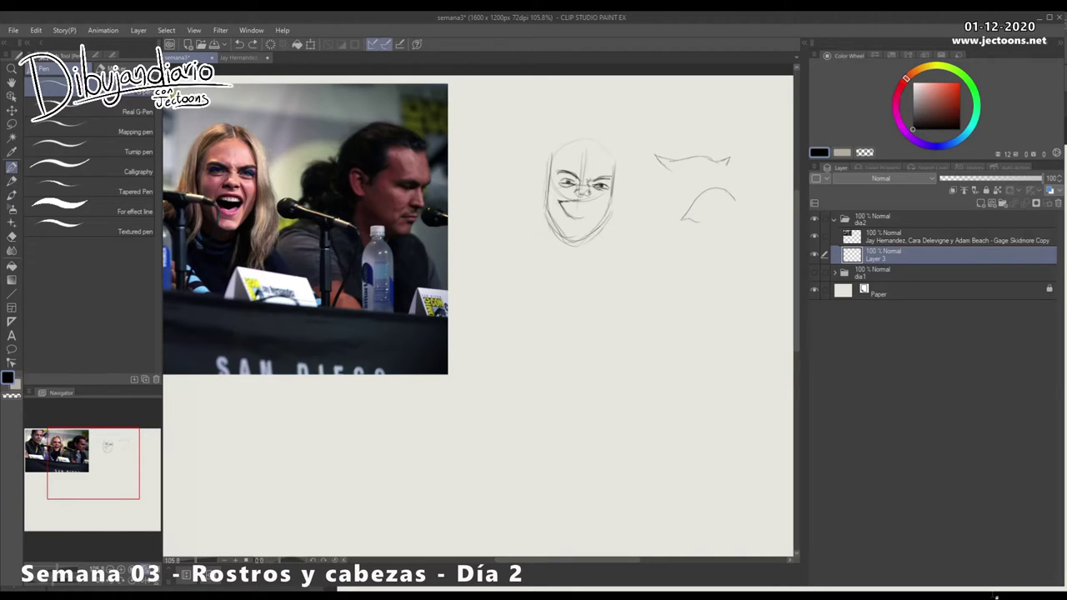
key(ctrl+z)
key(ctrl+z)
key(ctrl+z)
key(ctrl+z)
key(ctrl+z)
Draw the mouth wide open, adjust its placement on the face with a lasso selection, and deselect it.
mouse_move(559, 201)
mouse_down()
mouse_move(598, 205)
mouse_move(564, 218)
mouse_move(590, 237)
mouse_up()
click(11, 123)
mouse_move(587, 197)
mouse_down()
mouse_move(555, 198)
mouse_move(590, 227)
mouse_move(602, 201)
mouse_move(579, 213)
mouse_up()
click(11, 110)
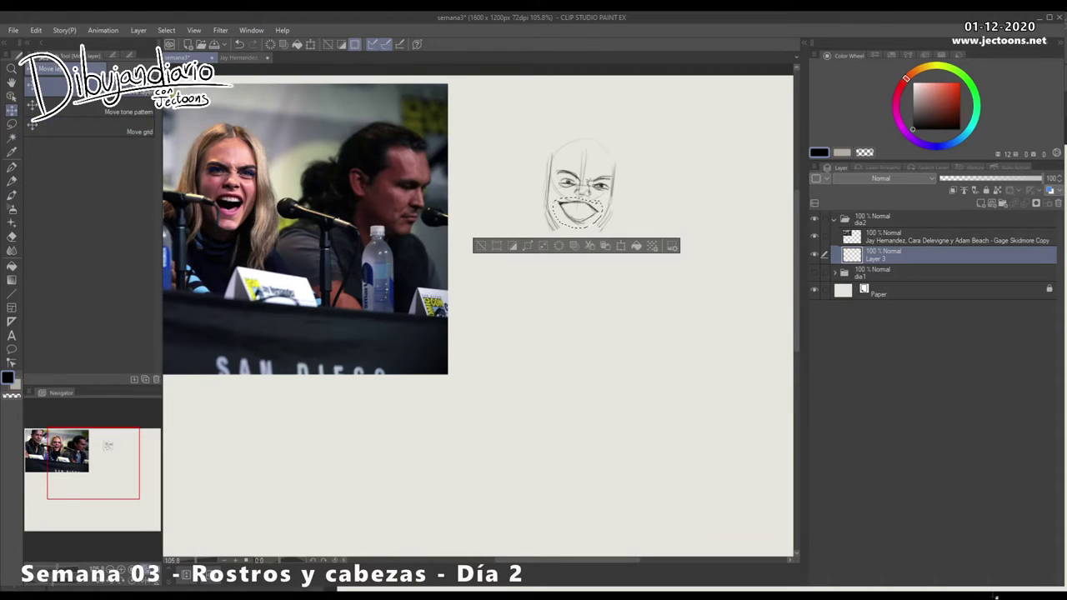
key(p)
key(ctrl+d)
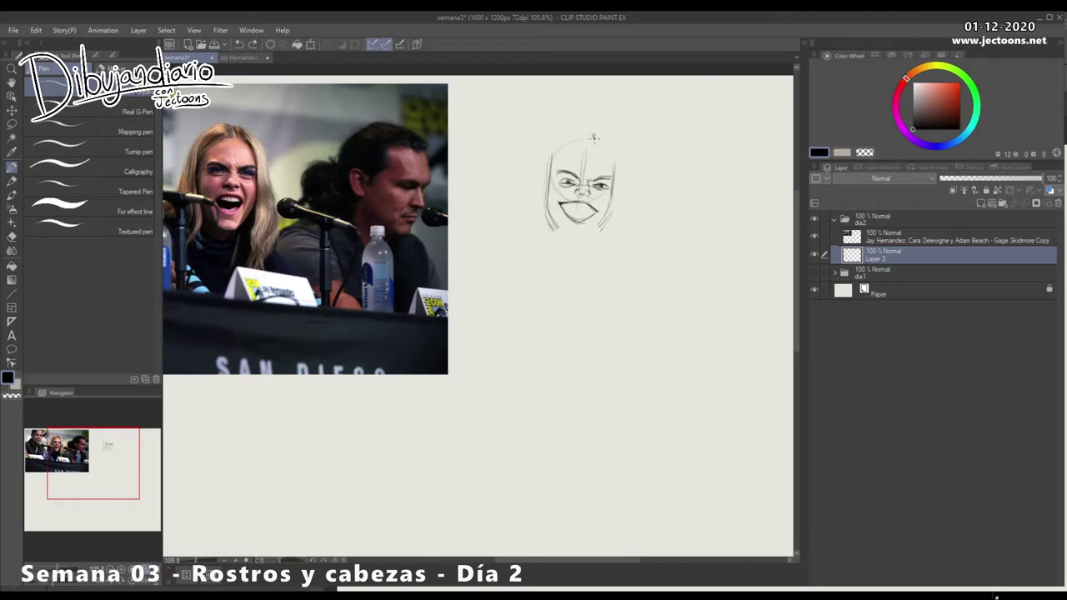
Outline the woman's parted long hair around the face and shade the inside of the open mouth.
mouse_move(594, 138)
mouse_down()
mouse_move(587, 126)
mouse_move(552, 135)
mouse_move(527, 218)
mouse_up()
drag(558, 157, 546, 252)
drag(594, 127, 627, 156)
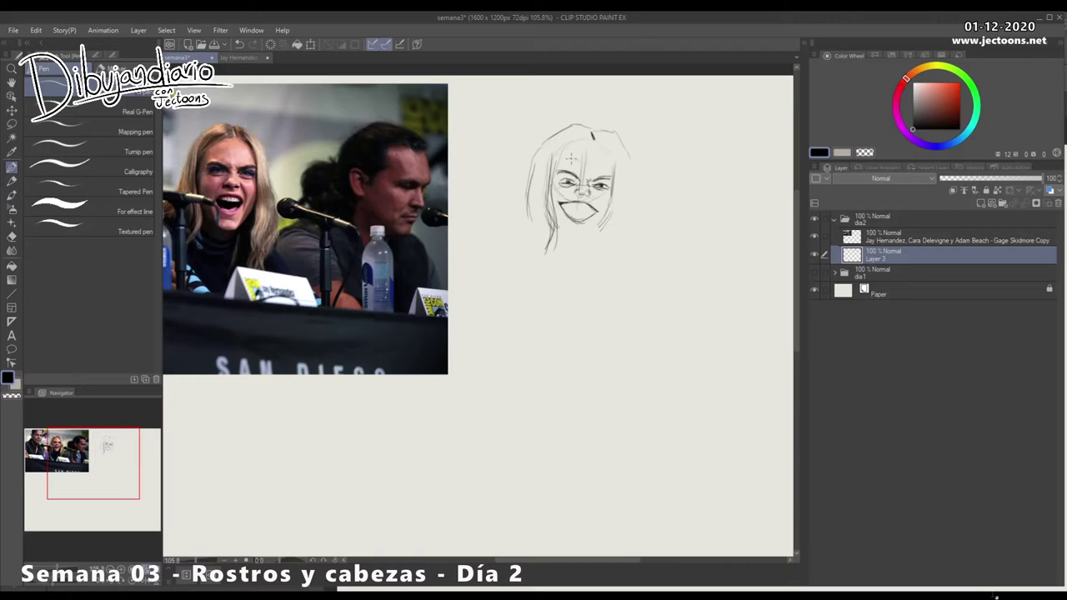
mouse_move(561, 172)
mouse_down()
mouse_move(578, 175)
mouse_move(590, 196)
mouse_up()
mouse_move(585, 198)
mouse_down()
mouse_move(582, 210)
mouse_move(567, 206)
mouse_move(589, 215)
mouse_up()
mouse_move(592, 143)
mouse_down()
mouse_move(613, 156)
mouse_move(610, 221)
mouse_up()
drag(617, 182, 604, 264)
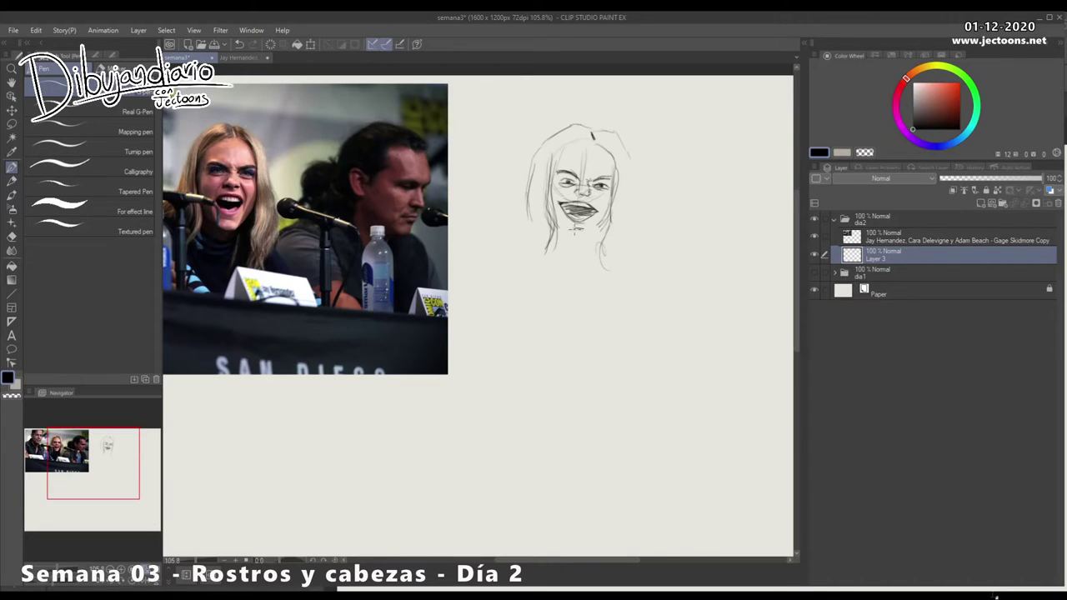
Redraw the chin and jawline, refine the nose and inner hair edge, and shade under the jaw.
drag(559, 231, 585, 237)
mouse_move(569, 190)
mouse_down()
mouse_move(571, 177)
mouse_move(603, 183)
mouse_move(591, 197)
mouse_up()
mouse_move(594, 143)
mouse_down()
mouse_move(548, 170)
mouse_move(568, 136)
mouse_move(545, 169)
mouse_move(538, 255)
mouse_up()
mouse_move(546, 233)
mouse_down()
mouse_move(532, 245)
mouse_move(567, 259)
mouse_move(552, 244)
mouse_move(572, 247)
mouse_move(610, 214)
mouse_move(579, 240)
mouse_move(587, 243)
mouse_move(612, 215)
mouse_move(582, 236)
mouse_move(601, 224)
mouse_up()
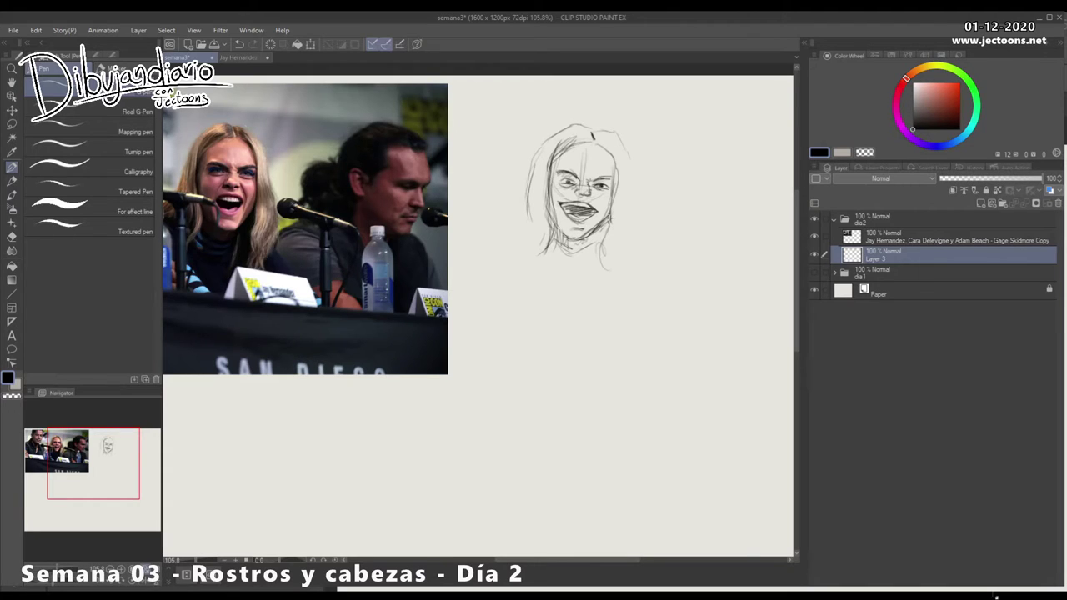
mouse_move(587, 241)
mouse_down()
mouse_move(607, 226)
mouse_move(587, 250)
mouse_up()
drag(602, 234, 572, 250)
mouse_move(588, 240)
mouse_down()
mouse_move(565, 246)
mouse_move(609, 229)
mouse_up()
drag(613, 226, 599, 242)
Draw the long wavy hair strands falling from the crown past the jaw on the outer side of the face.
drag(615, 189, 597, 261)
mouse_move(616, 130)
mouse_down()
mouse_move(637, 259)
mouse_move(635, 245)
mouse_move(609, 298)
mouse_up()
mouse_move(631, 194)
mouse_down()
mouse_move(632, 237)
mouse_move(621, 252)
mouse_up()
drag(634, 242, 637, 280)
Darken the eyes and brows of the front-facing head and define the creases around the nose.
mouse_move(597, 182)
mouse_down()
mouse_move(591, 174)
mouse_move(599, 185)
mouse_move(612, 174)
mouse_move(587, 189)
mouse_up()
drag(571, 181, 582, 187)
drag(562, 170, 577, 178)
drag(568, 173, 569, 182)
mouse_move(559, 176)
mouse_down()
mouse_move(609, 183)
mouse_move(565, 222)
mouse_move(585, 227)
mouse_move(566, 219)
mouse_move(557, 234)
mouse_move(567, 245)
mouse_move(589, 229)
mouse_move(584, 201)
mouse_up()
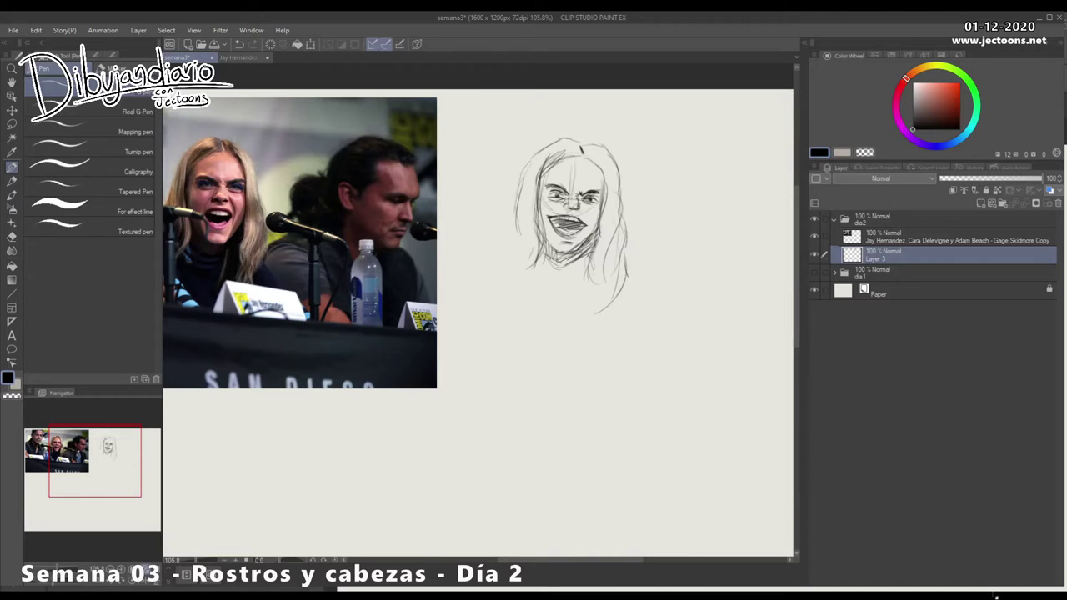
Sketch the cranium circle for a second head in the blank area below the reference photo.
scroll(584, 345, down, 4)
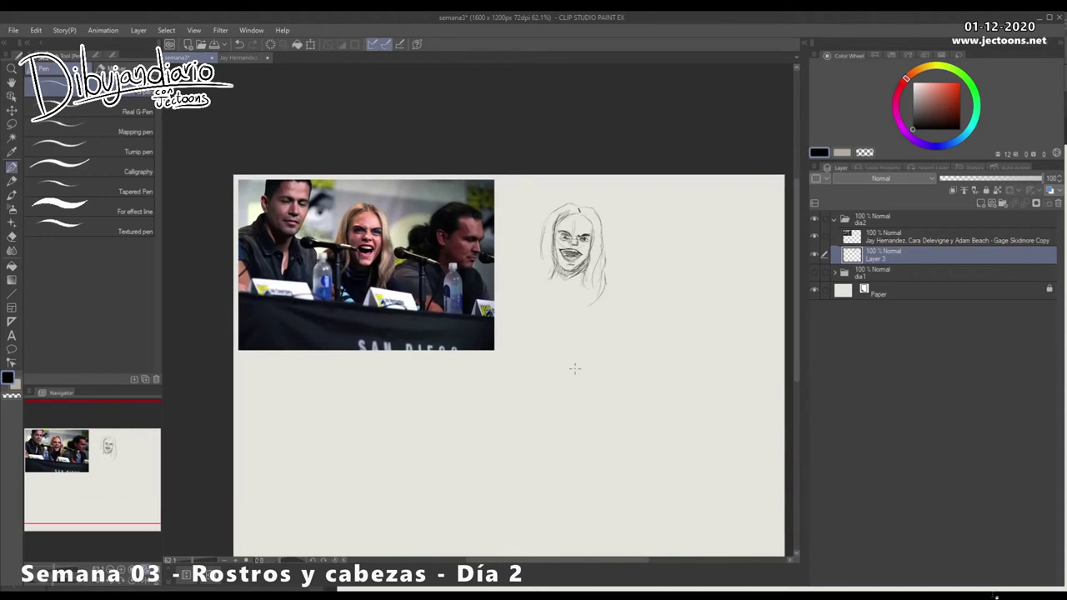
drag(575, 369, 531, 350)
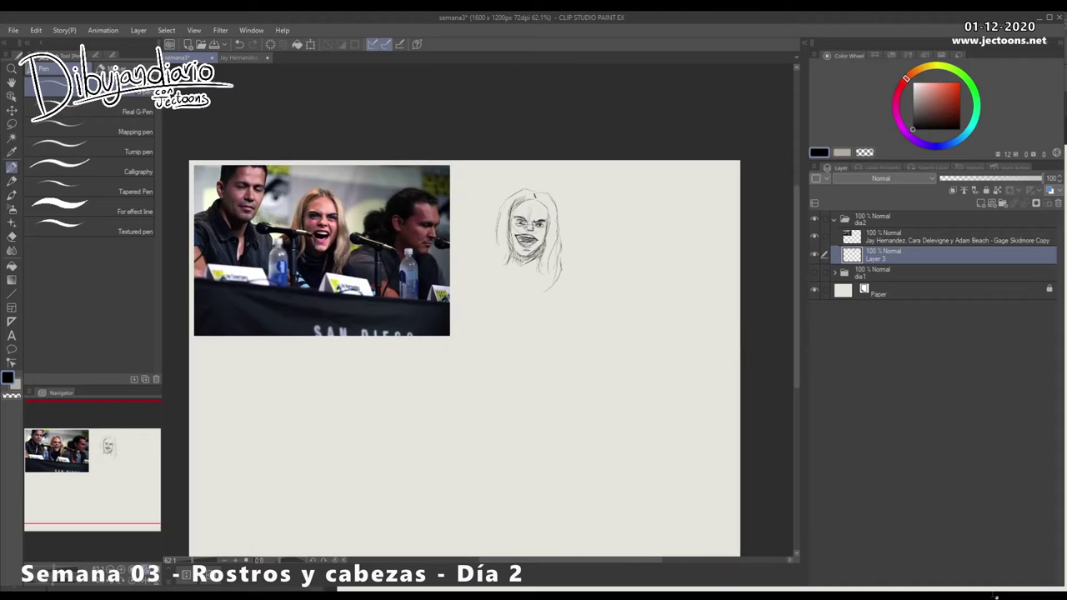
drag(558, 424, 579, 380)
scroll(546, 363, up, 2)
scroll(545, 361, up, 1)
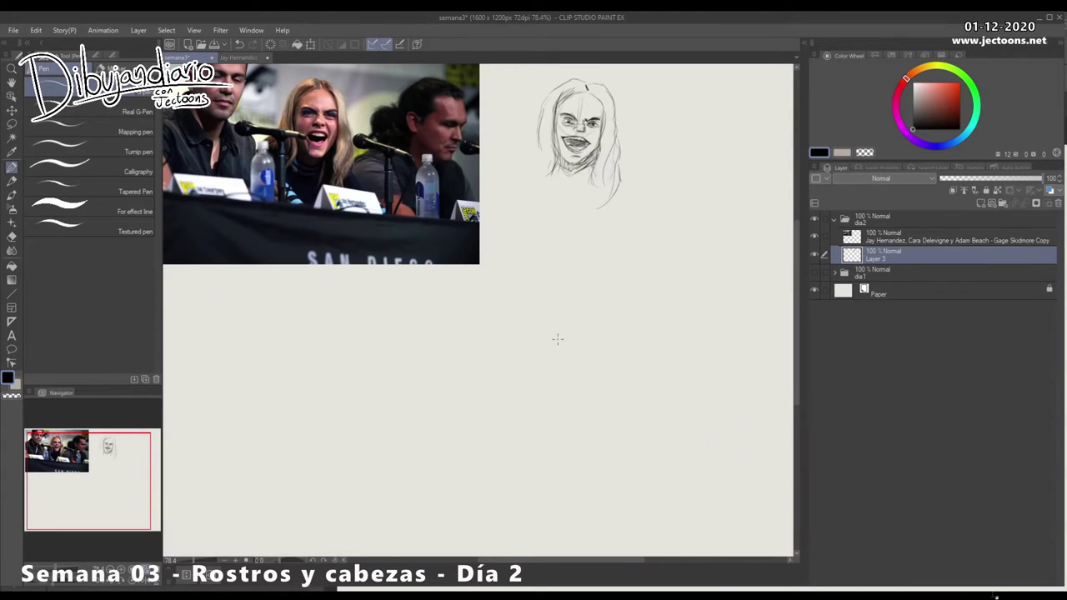
drag(522, 442, 517, 419)
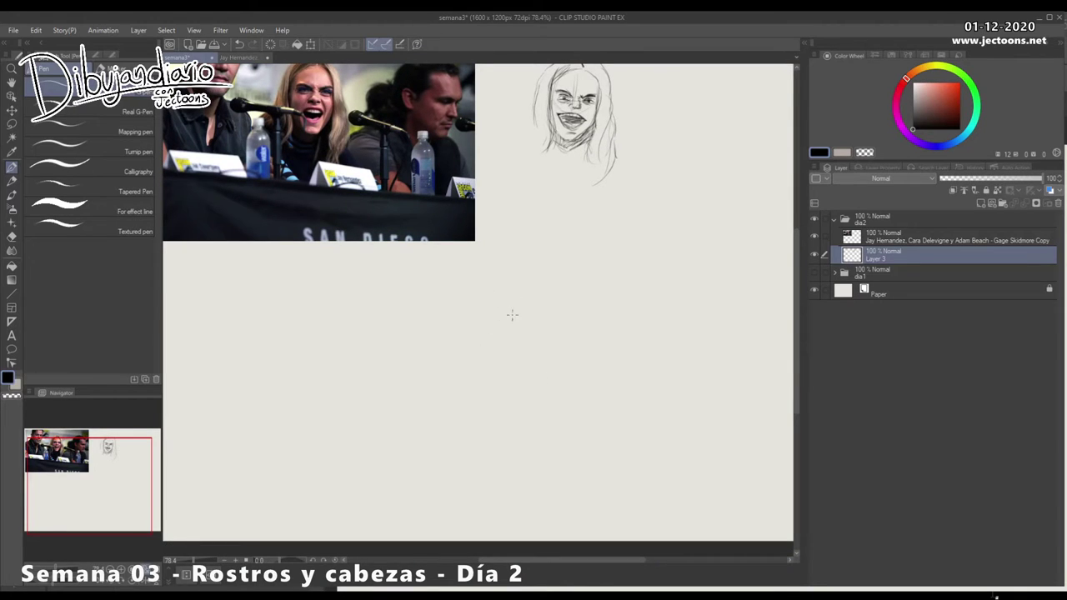
mouse_move(457, 324)
mouse_down()
mouse_move(515, 301)
mouse_move(481, 353)
mouse_move(461, 309)
mouse_move(519, 296)
mouse_move(501, 344)
mouse_up()
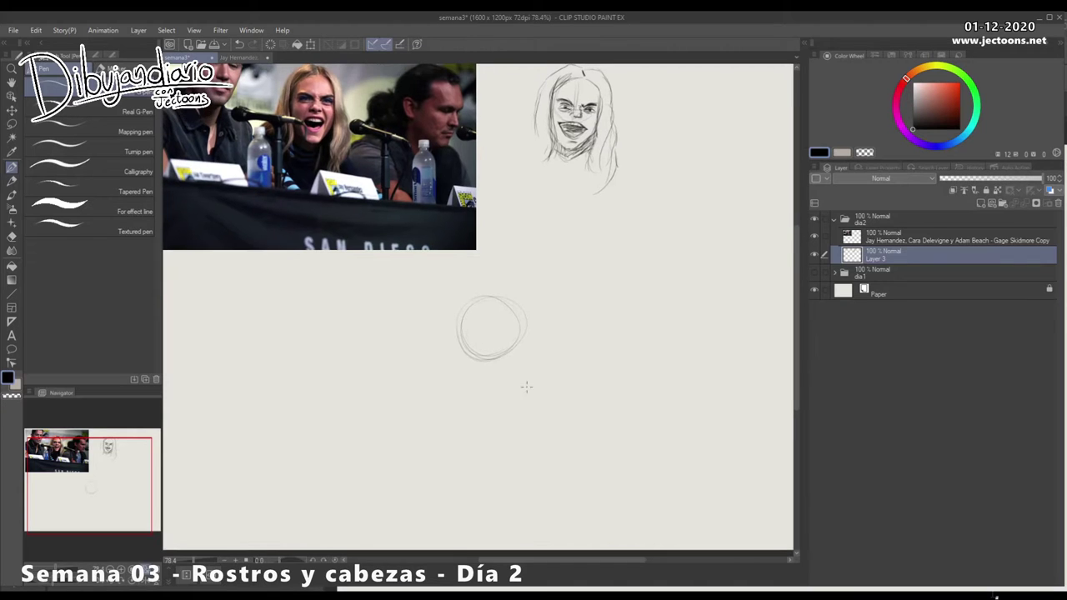
scroll(517, 383, down, 1)
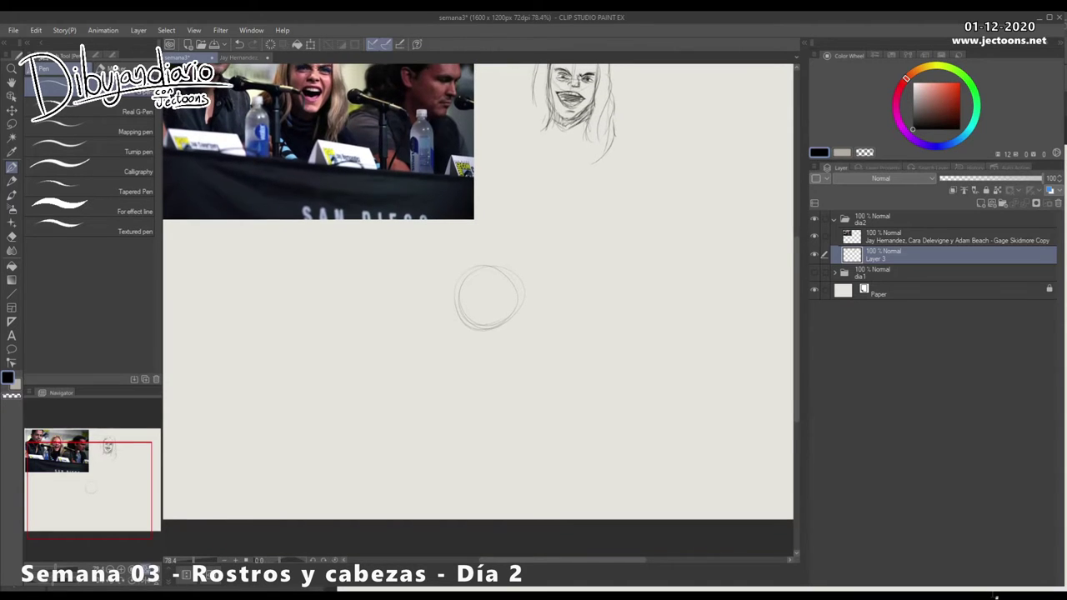
scroll(492, 282, up, 1)
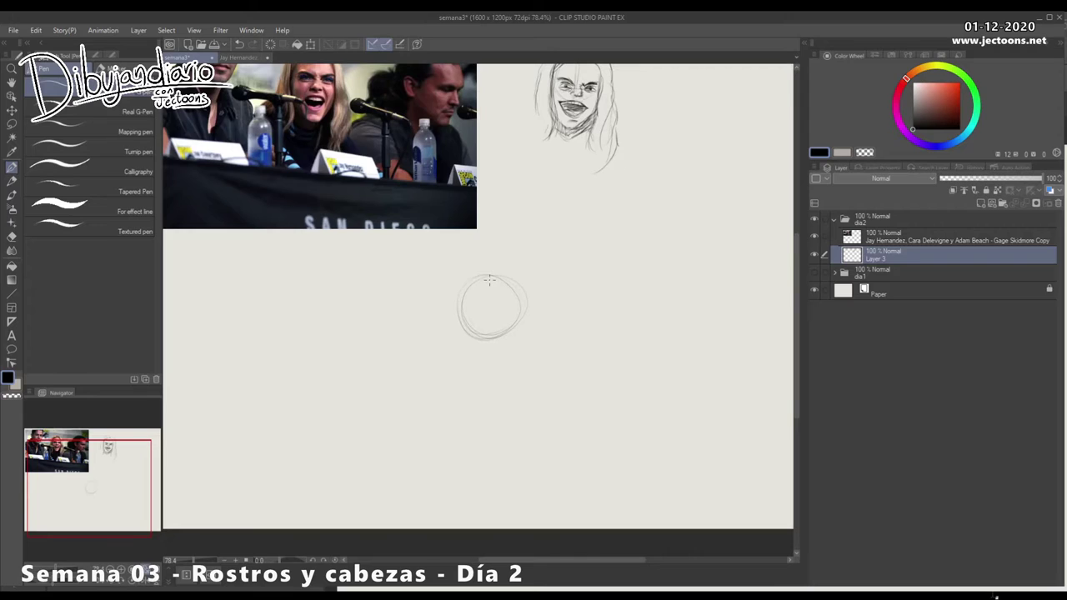
Draw the forehead, angry brow, eye and nose of a left-facing profile on the edge of the cranium circle.
mouse_move(487, 276)
mouse_down()
mouse_move(464, 293)
mouse_move(478, 297)
mouse_up()
drag(511, 355, 512, 352)
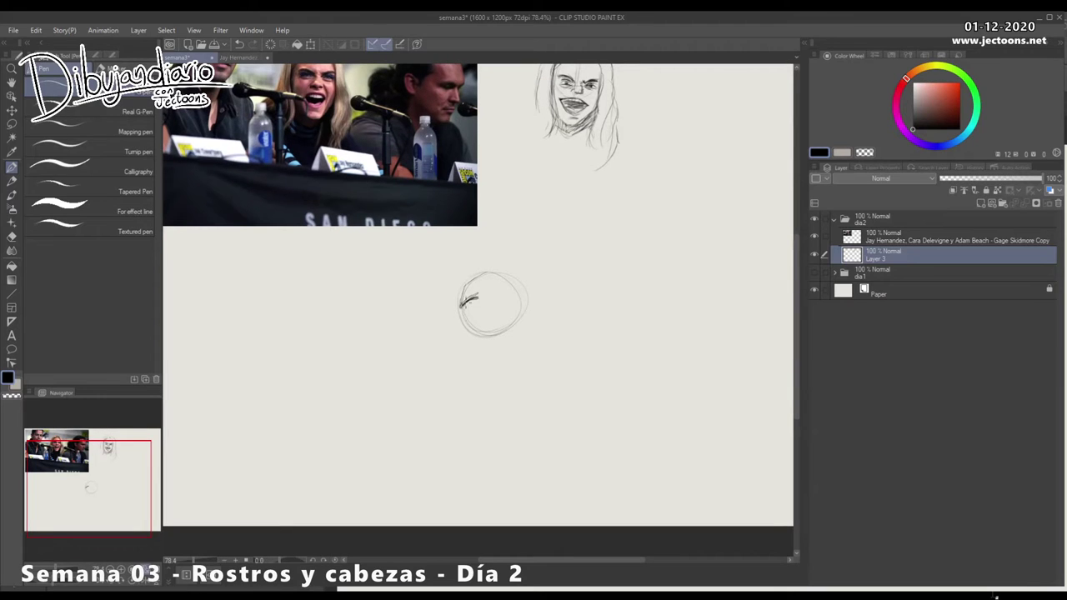
mouse_move(462, 302)
mouse_down()
mouse_move(481, 279)
mouse_move(479, 300)
mouse_up()
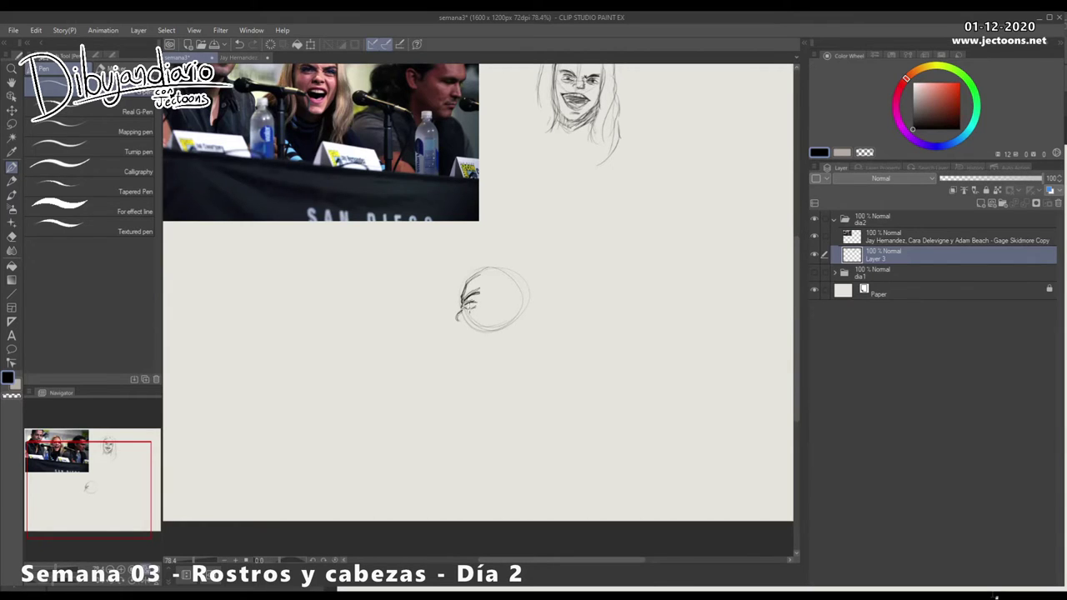
drag(468, 307, 472, 297)
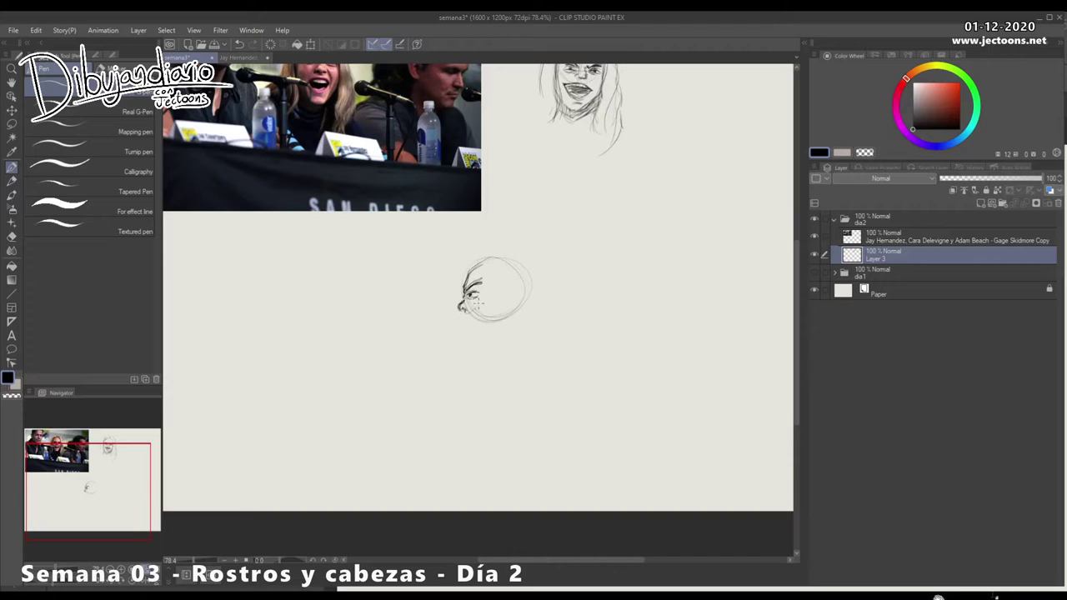
Add the nostril crease and upper lip line beneath the nose of the profile head.
scroll(534, 462, up, 3)
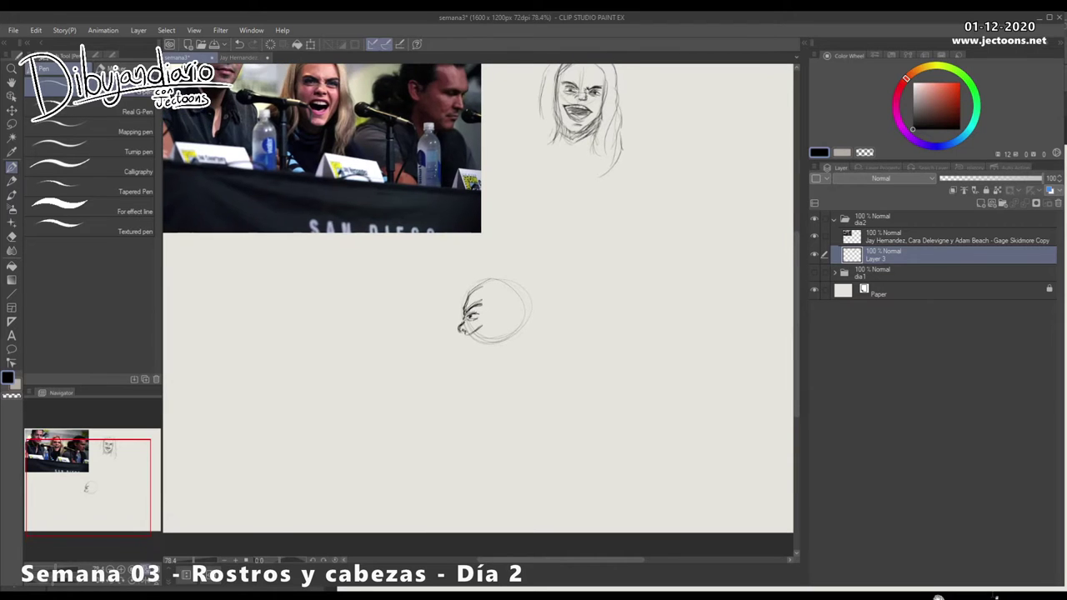
scroll(534, 462, down, 3)
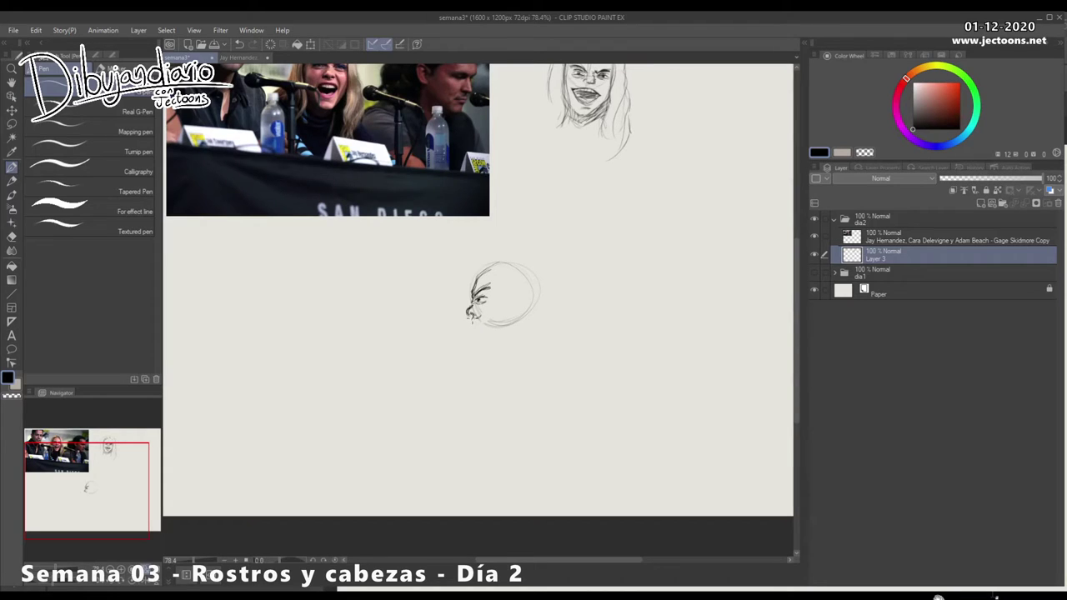
mouse_move(468, 313)
mouse_down()
mouse_move(494, 323)
mouse_move(488, 333)
mouse_move(472, 320)
mouse_move(481, 332)
mouse_up()
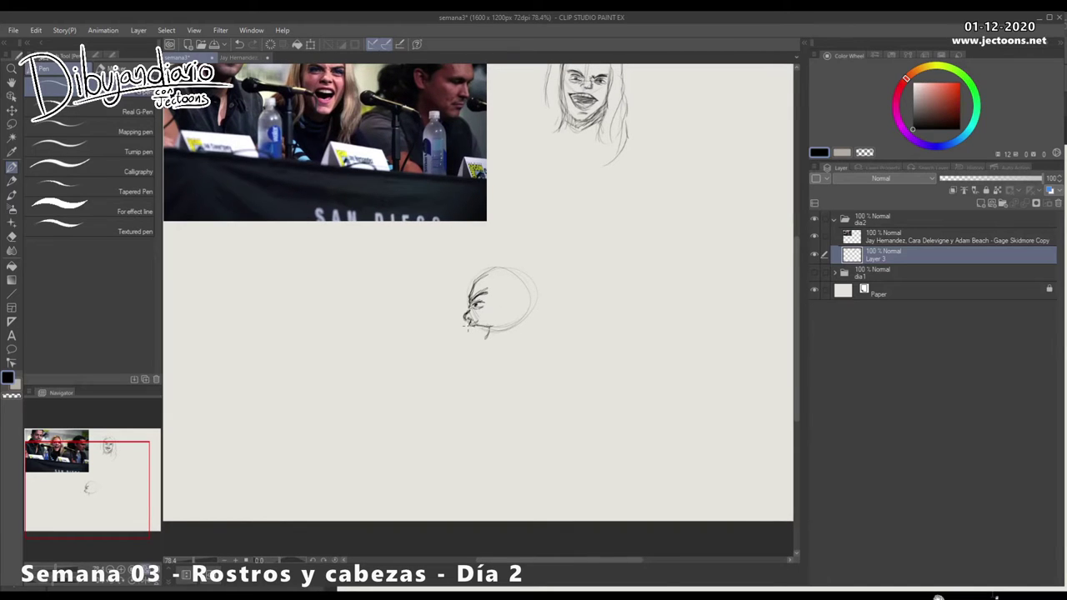
mouse_move(471, 321)
mouse_down()
mouse_move(489, 327)
mouse_move(474, 344)
mouse_move(479, 335)
mouse_up()
drag(489, 322, 472, 349)
drag(451, 400, 458, 442)
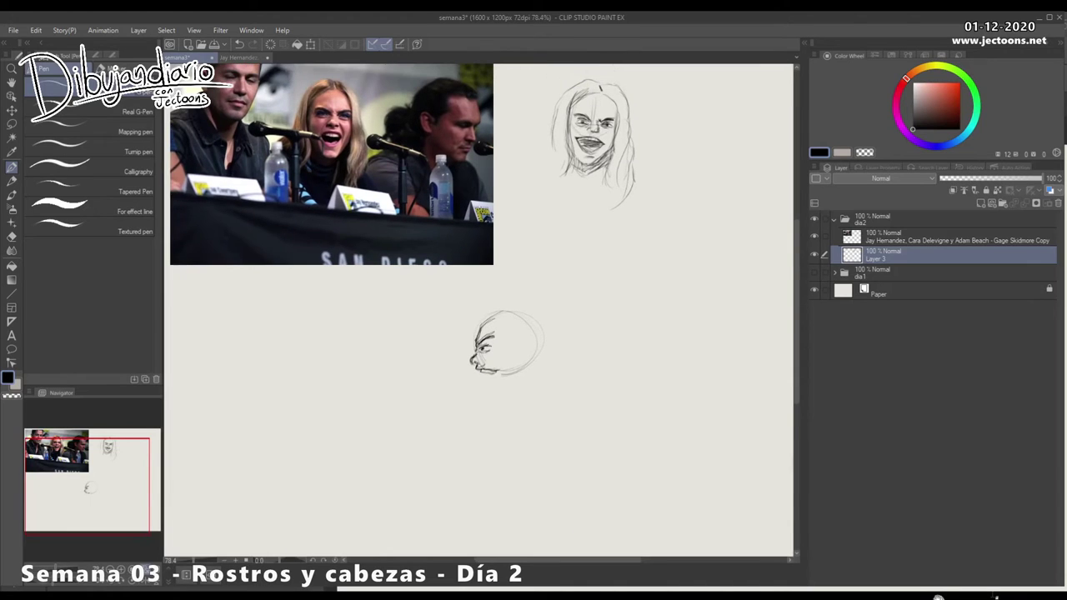
Draw the hairline down the temple and the hair outline over the crown and back of the profile head.
mouse_move(497, 309)
mouse_down()
mouse_move(488, 317)
mouse_move(506, 303)
mouse_move(493, 321)
mouse_move(515, 300)
mouse_move(484, 312)
mouse_move(507, 324)
mouse_up()
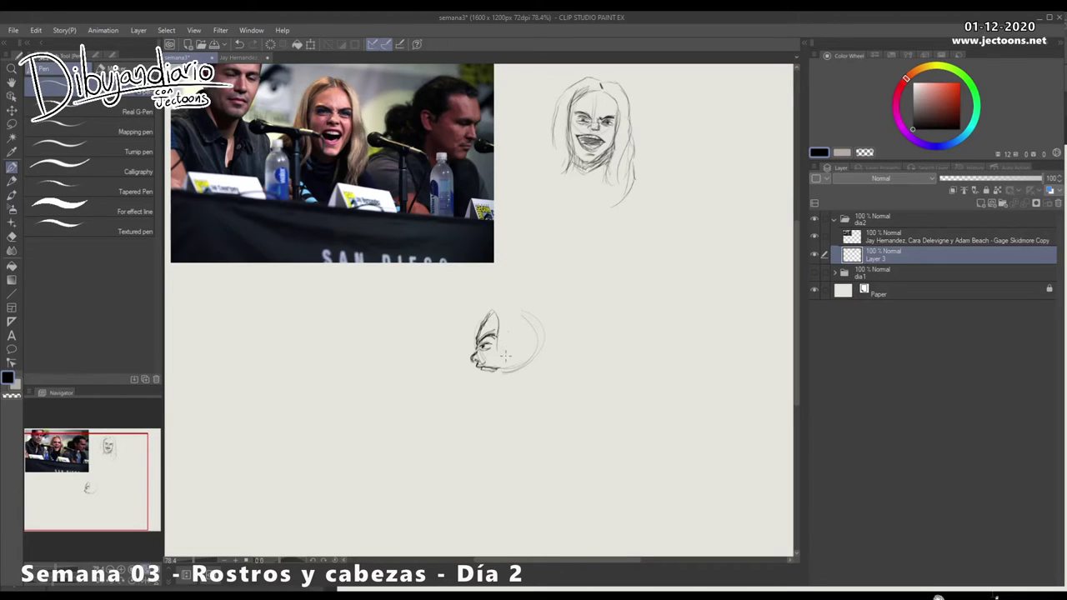
drag(507, 364, 509, 382)
mouse_move(490, 312)
mouse_down()
mouse_move(510, 300)
mouse_move(549, 329)
mouse_move(527, 379)
mouse_move(505, 369)
mouse_up()
drag(601, 132, 607, 145)
drag(600, 127, 608, 135)
mouse_move(485, 356)
mouse_down()
mouse_move(498, 366)
mouse_move(472, 357)
mouse_move(484, 353)
mouse_up()
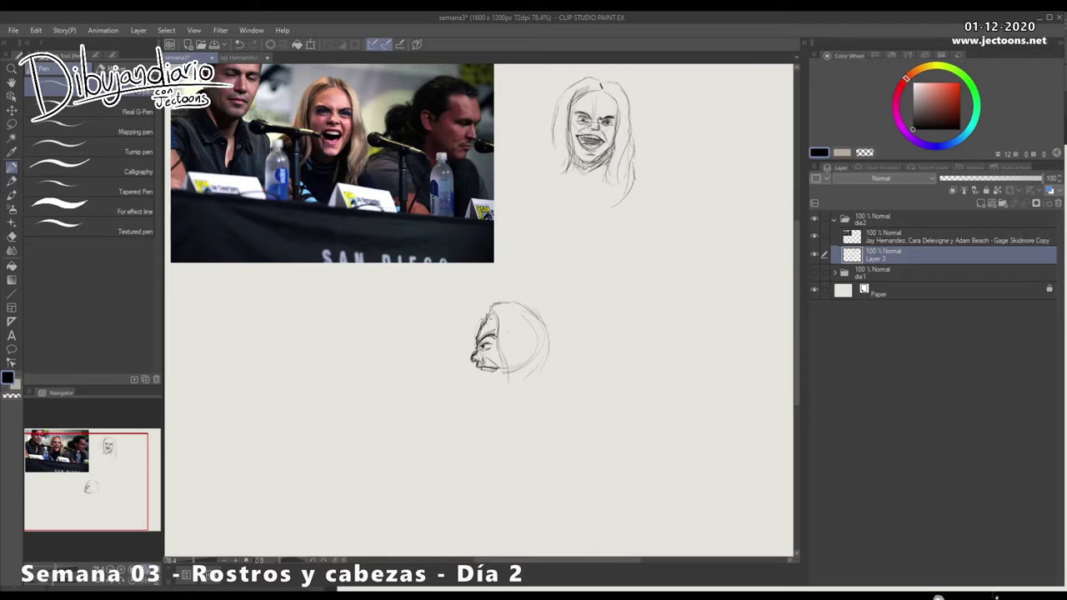
Draw the profile's open mouth and lower jaw, and reinforce the hair contour around the head.
mouse_move(489, 361)
mouse_down()
mouse_move(479, 365)
mouse_move(529, 340)
mouse_move(505, 341)
mouse_move(512, 335)
mouse_move(512, 348)
mouse_up()
mouse_move(507, 342)
mouse_down()
mouse_move(513, 356)
mouse_move(539, 331)
mouse_move(579, 329)
mouse_move(565, 333)
mouse_move(540, 268)
mouse_move(522, 262)
mouse_up()
mouse_move(550, 259)
mouse_down()
mouse_move(577, 284)
mouse_move(582, 323)
mouse_move(572, 328)
mouse_up()
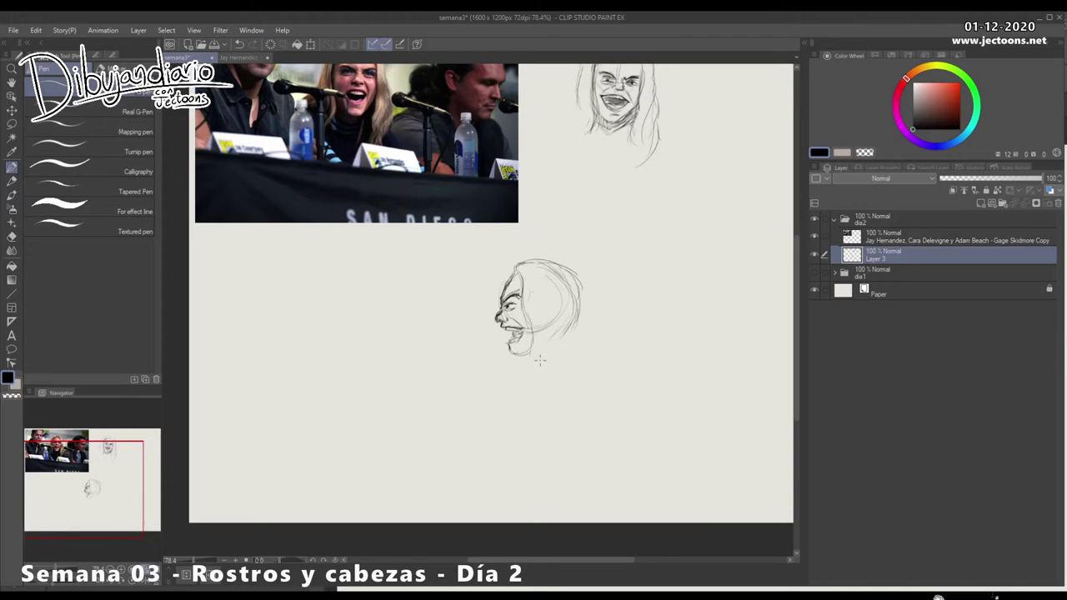
Draw the long hair falling past the profile's neck and a sloping shoulder line behind the head.
drag(518, 271, 502, 294)
mouse_move(506, 347)
mouse_down()
mouse_move(525, 361)
mouse_move(514, 351)
mouse_up()
drag(531, 357, 505, 382)
mouse_move(553, 310)
mouse_down()
mouse_move(529, 375)
mouse_move(560, 336)
mouse_move(560, 359)
mouse_move(561, 328)
mouse_move(555, 349)
mouse_move(527, 382)
mouse_up()
mouse_move(513, 382)
mouse_down()
mouse_move(508, 414)
mouse_move(520, 414)
mouse_up()
drag(556, 369, 532, 393)
drag(562, 330, 527, 386)
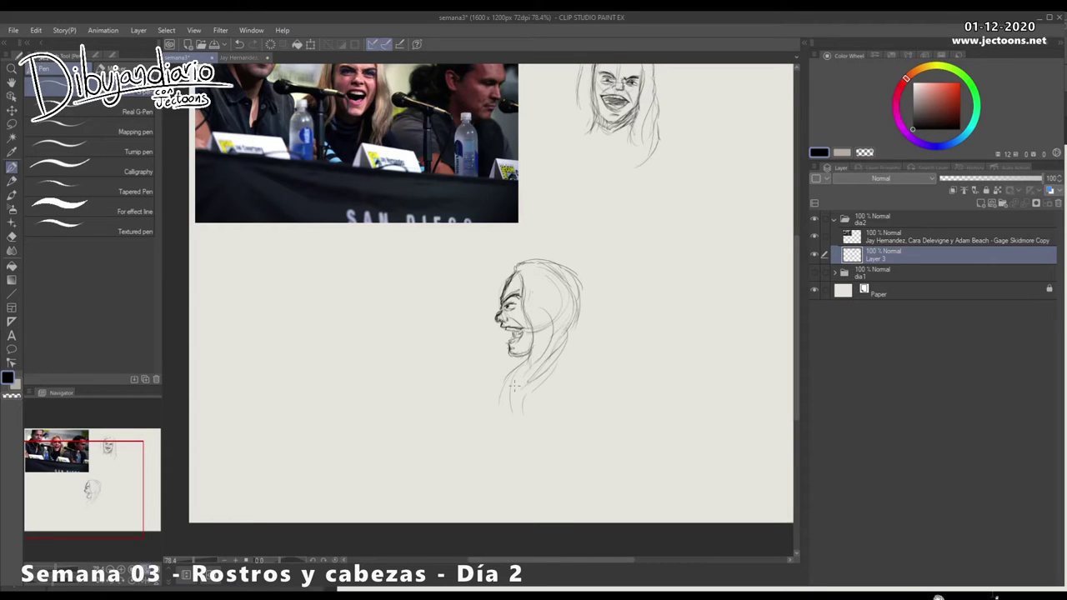
mouse_move(564, 346)
mouse_down()
mouse_move(597, 336)
mouse_move(586, 337)
mouse_move(612, 357)
mouse_up()
Try to redraw the profile's eye beneath the brow with reference to the photo, and undo the last strokes.
mouse_move(505, 309)
mouse_down()
mouse_move(517, 306)
mouse_move(512, 315)
mouse_up()
scroll(508, 308, up, 5)
scroll(509, 308, down, 1)
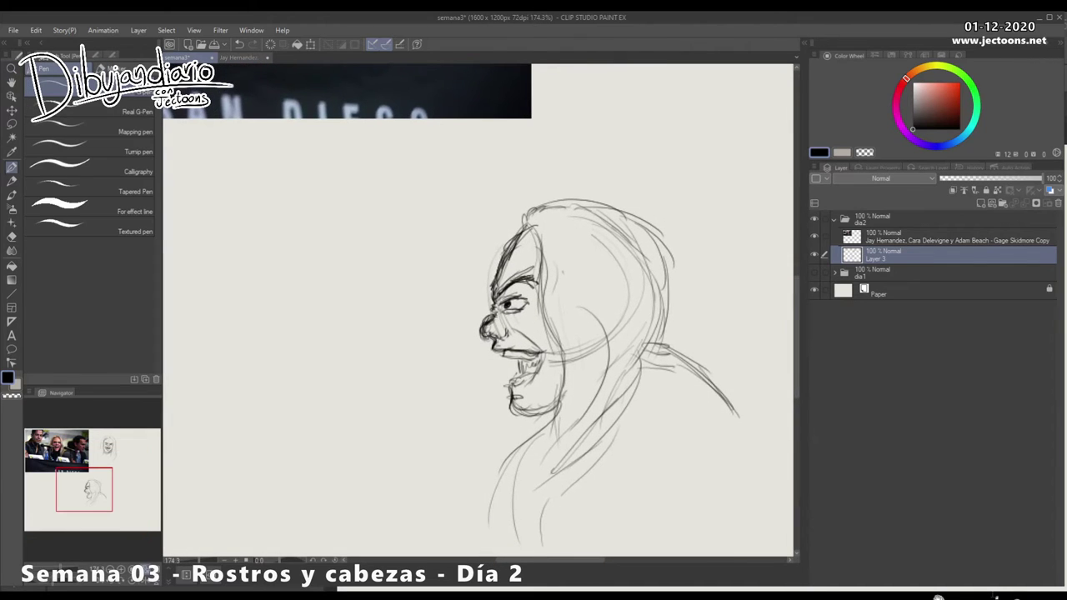
mouse_move(501, 300)
mouse_down()
mouse_move(517, 307)
mouse_move(494, 314)
mouse_up()
drag(594, 255, 682, 528)
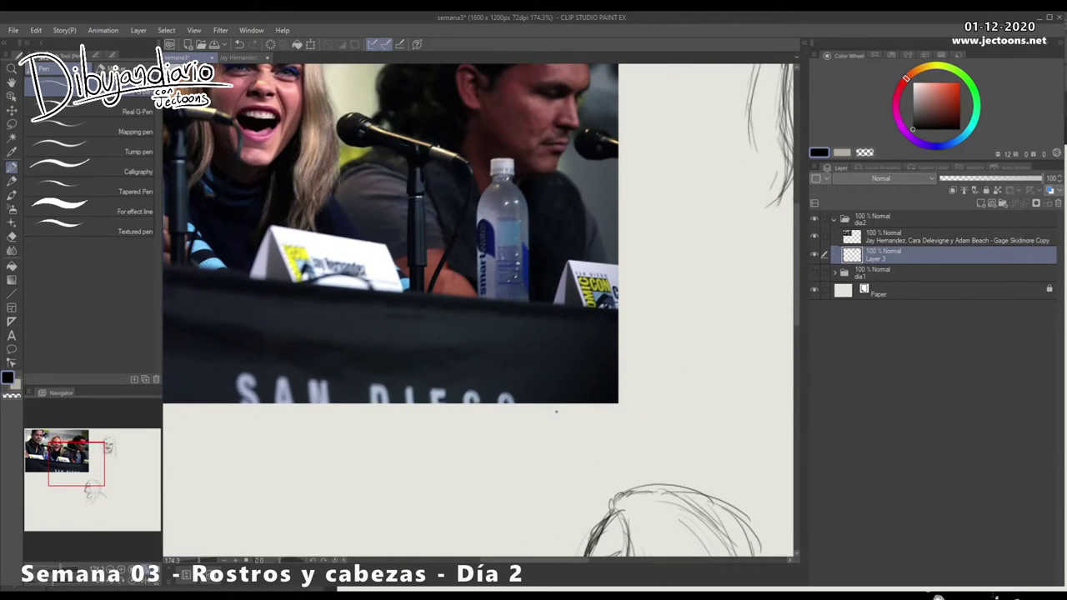
mouse_move(556, 411)
mouse_down()
mouse_move(569, 443)
mouse_move(446, 176)
mouse_up()
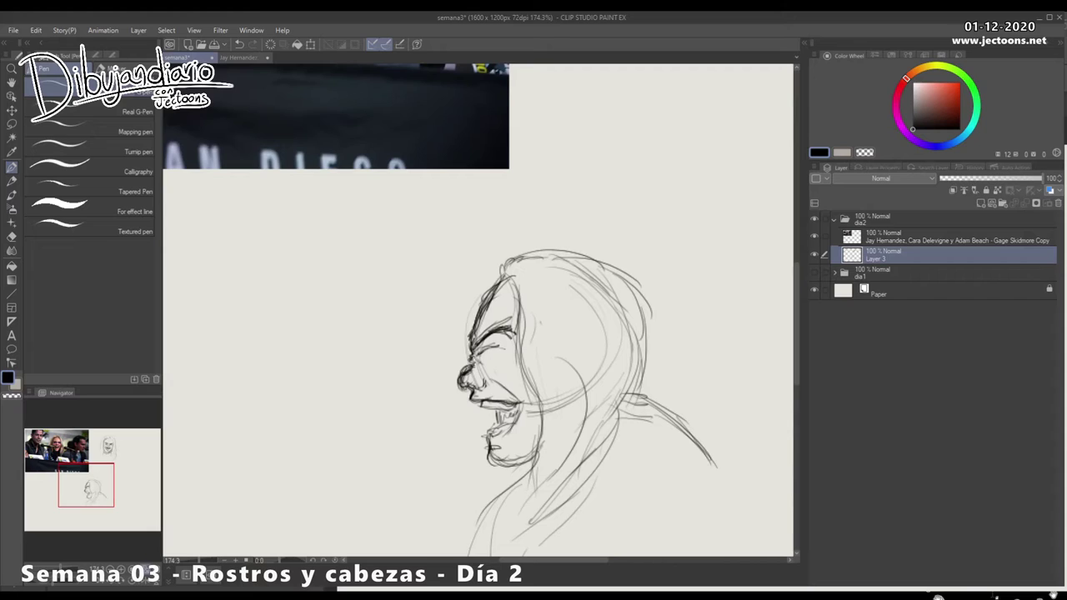
mouse_move(492, 351)
mouse_down()
mouse_move(507, 371)
mouse_move(520, 367)
mouse_move(507, 379)
mouse_move(521, 369)
mouse_move(525, 380)
mouse_move(510, 376)
mouse_move(519, 371)
mouse_up()
drag(493, 378, 505, 370)
key(ctrl+z)
key(ctrl+z)
key(ctrl+z)
key(ctrl+z)
key(ctrl+z)
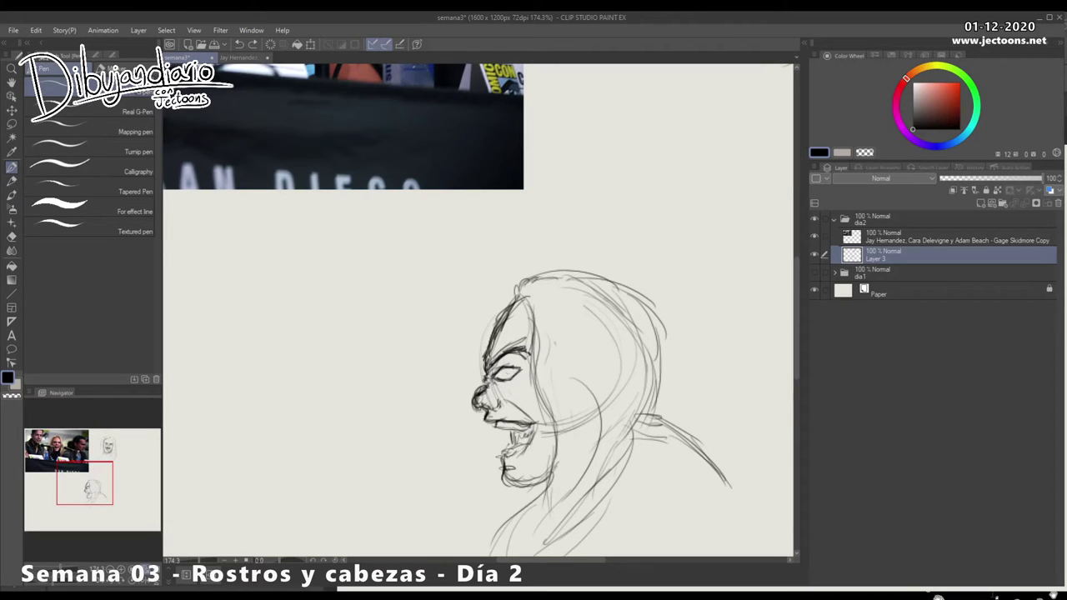
Redraw the profile's eye with a dark pupil and reinforce the nose, upper lip and open mouth.
drag(495, 372, 505, 363)
drag(494, 373, 518, 361)
drag(502, 366, 519, 371)
mouse_move(494, 379)
mouse_down()
mouse_move(519, 371)
mouse_move(481, 391)
mouse_move(477, 411)
mouse_up()
mouse_move(476, 401)
mouse_down()
mouse_move(497, 411)
mouse_move(521, 399)
mouse_move(490, 424)
mouse_move(509, 420)
mouse_up()
mouse_move(491, 420)
mouse_down()
mouse_move(528, 420)
mouse_move(522, 448)
mouse_up()
mouse_move(528, 444)
mouse_down()
mouse_move(510, 453)
mouse_move(520, 459)
mouse_move(506, 455)
mouse_up()
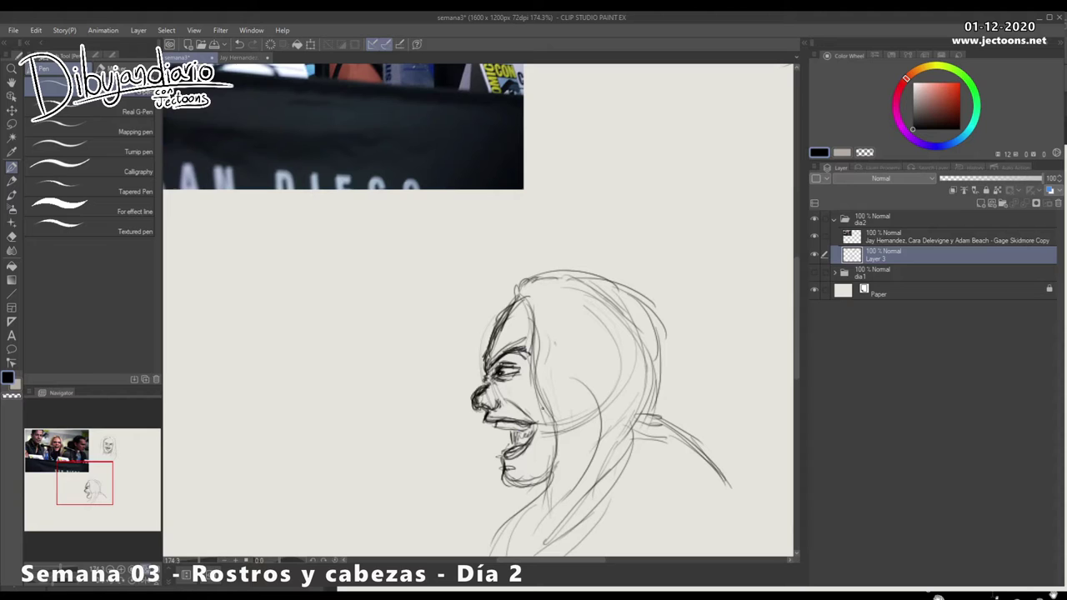
Thicken the profile's shoulder line and add loose hair strands over the side of the head and neck.
scroll(556, 397, down, 8)
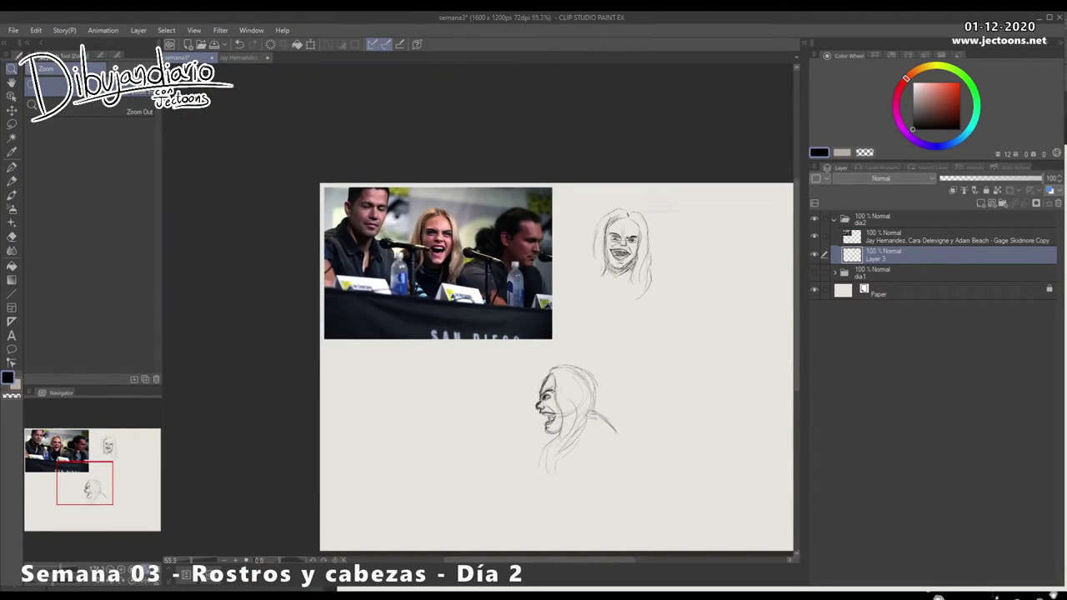
scroll(556, 397, up, 2)
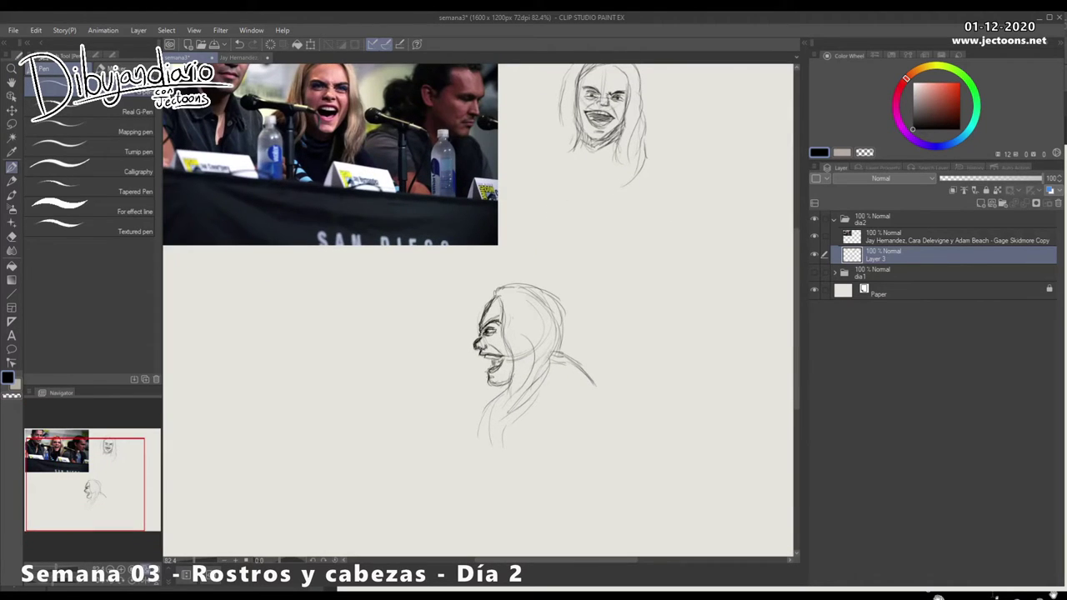
mouse_move(510, 382)
mouse_down()
mouse_move(492, 436)
mouse_move(519, 414)
mouse_up()
mouse_move(549, 346)
mouse_down()
mouse_move(582, 360)
mouse_move(614, 401)
mouse_up()
mouse_move(520, 309)
mouse_down()
mouse_move(521, 340)
mouse_move(507, 405)
mouse_up()
drag(542, 322, 526, 386)
mouse_move(522, 387)
mouse_down()
mouse_move(512, 395)
mouse_move(511, 383)
mouse_up()
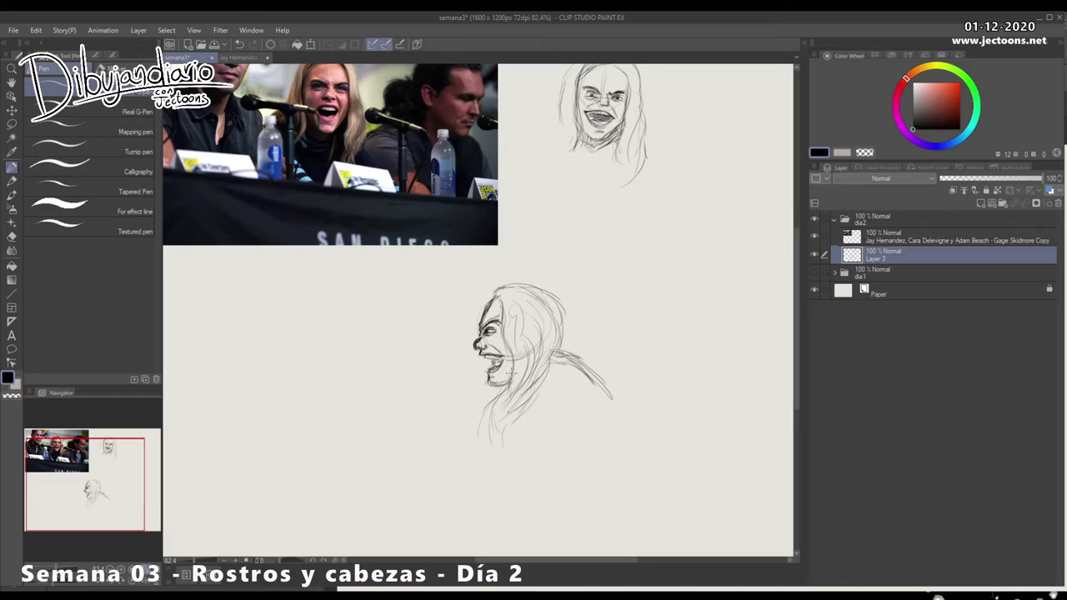
drag(486, 319, 491, 312)
Erase the profile's nose and redraw a smaller one with the crease down to the upper lip.
drag(632, 392, 587, 427)
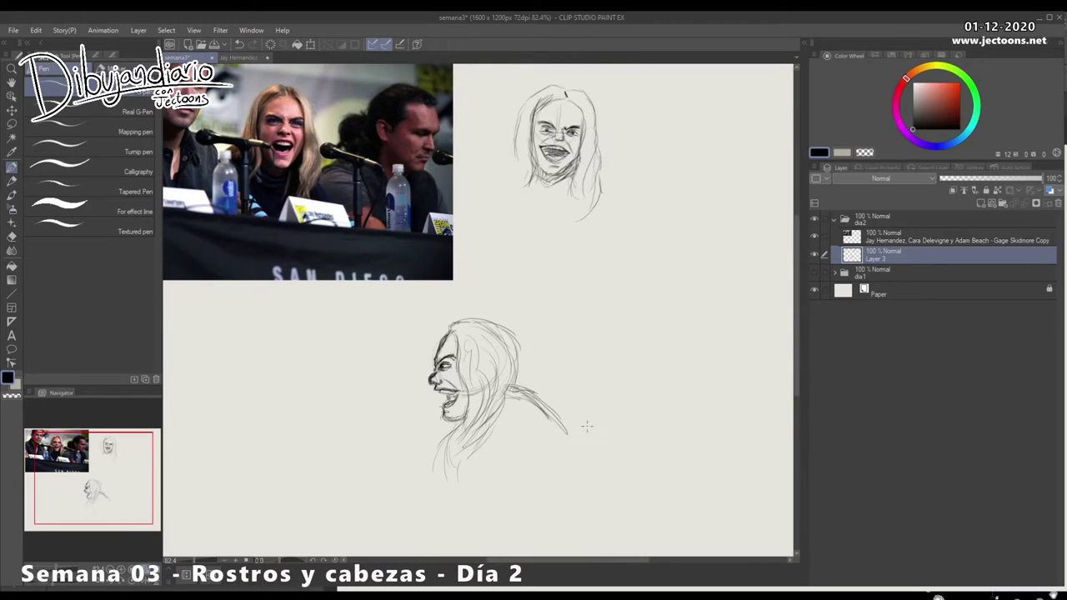
drag(499, 426, 520, 394)
key(x)
key(x)
key(x)
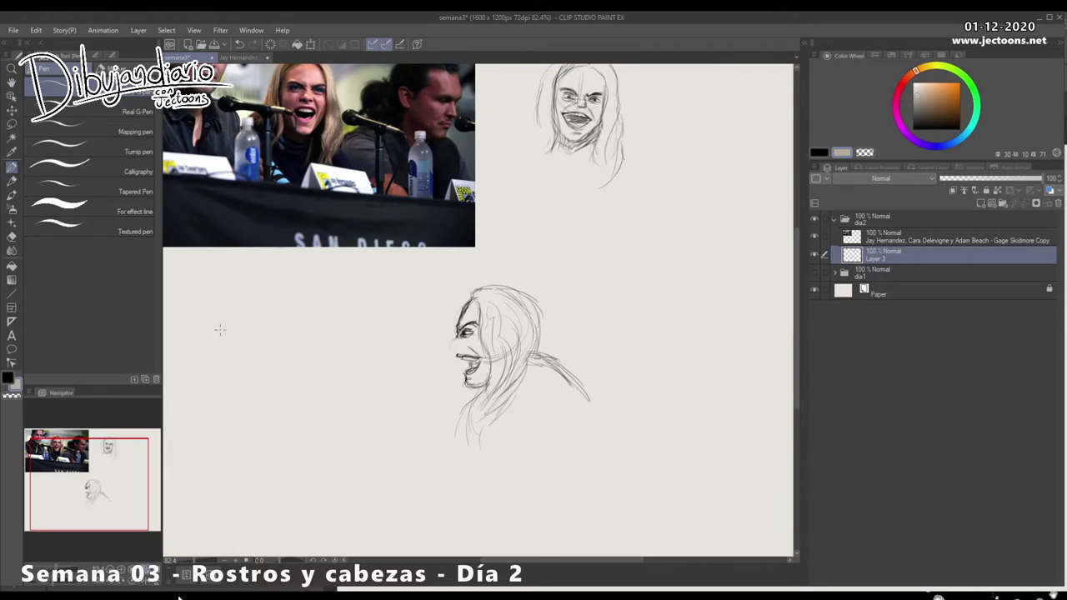
key(ctrl+z)
key(x)
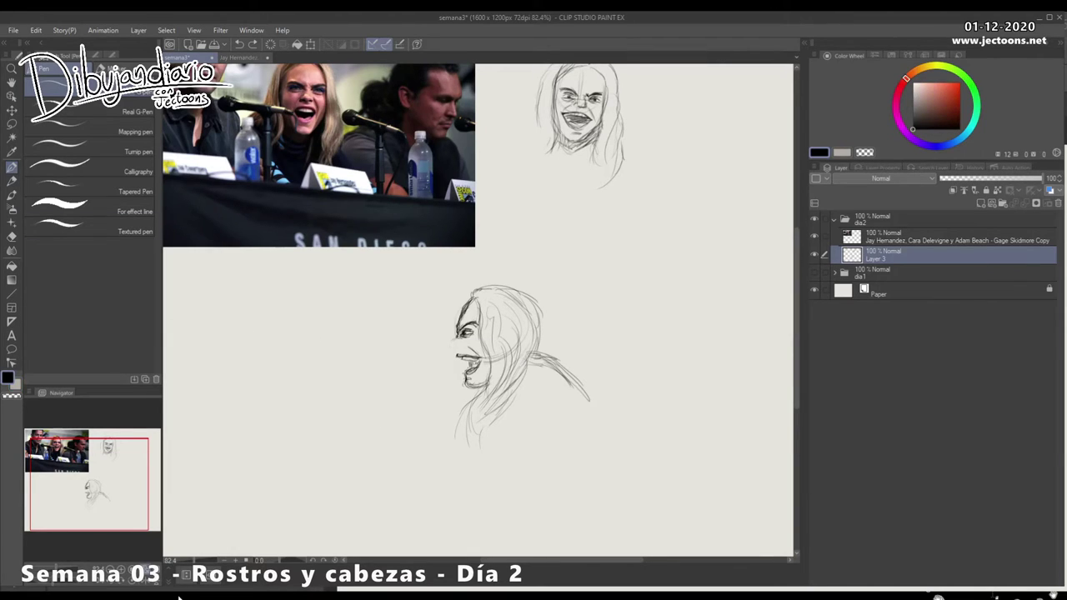
drag(458, 336, 452, 343)
mouse_move(455, 339)
mouse_down()
mouse_move(450, 350)
mouse_move(466, 351)
mouse_move(457, 359)
mouse_up()
mouse_move(466, 341)
mouse_down()
mouse_move(455, 350)
mouse_move(470, 371)
mouse_up()
Add more strands along the profile's hair and reinforce the back of the head and the shoulder.
mouse_move(490, 313)
mouse_down()
mouse_move(476, 345)
mouse_move(485, 400)
mouse_move(456, 432)
mouse_up()
drag(483, 402, 471, 450)
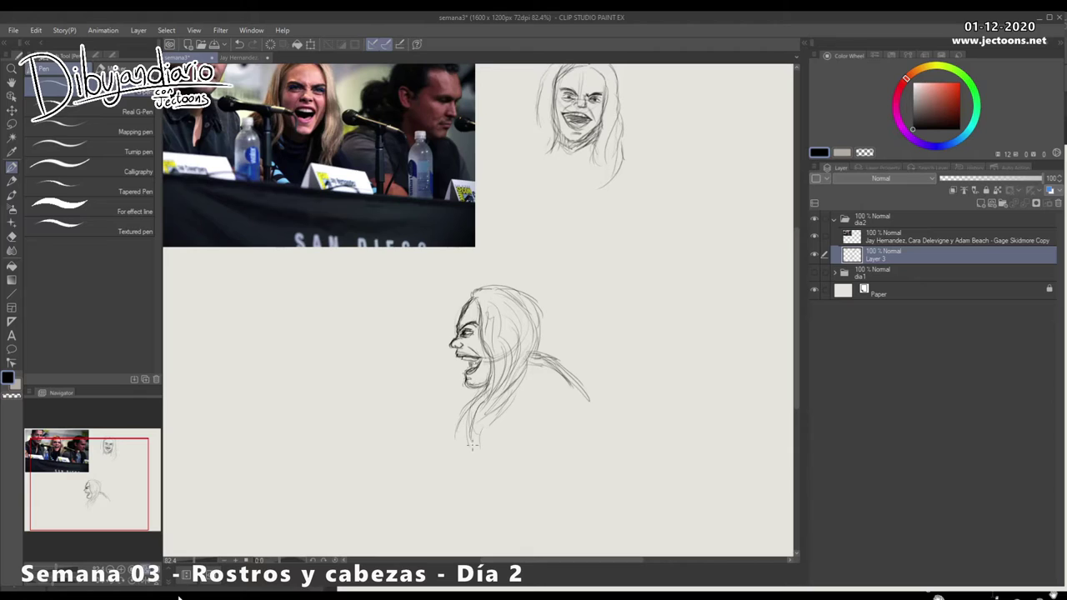
drag(507, 391, 495, 405)
drag(520, 365, 512, 383)
mouse_move(492, 298)
mouse_down()
mouse_move(507, 303)
mouse_move(509, 352)
mouse_up()
mouse_move(526, 305)
mouse_down()
mouse_move(539, 380)
mouse_move(543, 365)
mouse_move(555, 392)
mouse_up()
mouse_move(534, 349)
mouse_down()
mouse_move(584, 392)
mouse_move(560, 376)
mouse_up()
drag(522, 405, 493, 483)
Sketch a round cat head with two pointed ears in the empty space below the frontal face.
drag(557, 136, 560, 142)
drag(591, 411, 572, 395)
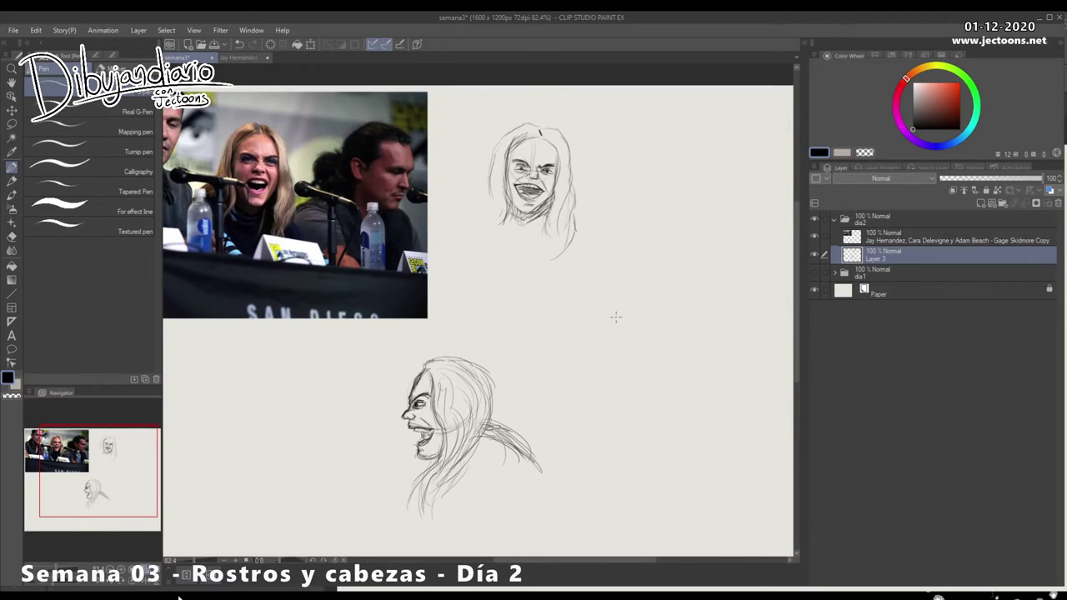
mouse_move(570, 356)
mouse_down()
mouse_move(606, 368)
mouse_move(567, 346)
mouse_up()
mouse_move(576, 302)
mouse_down()
mouse_move(559, 282)
mouse_move(554, 320)
mouse_up()
mouse_move(628, 305)
mouse_down()
mouse_move(641, 290)
mouse_move(646, 317)
mouse_up()
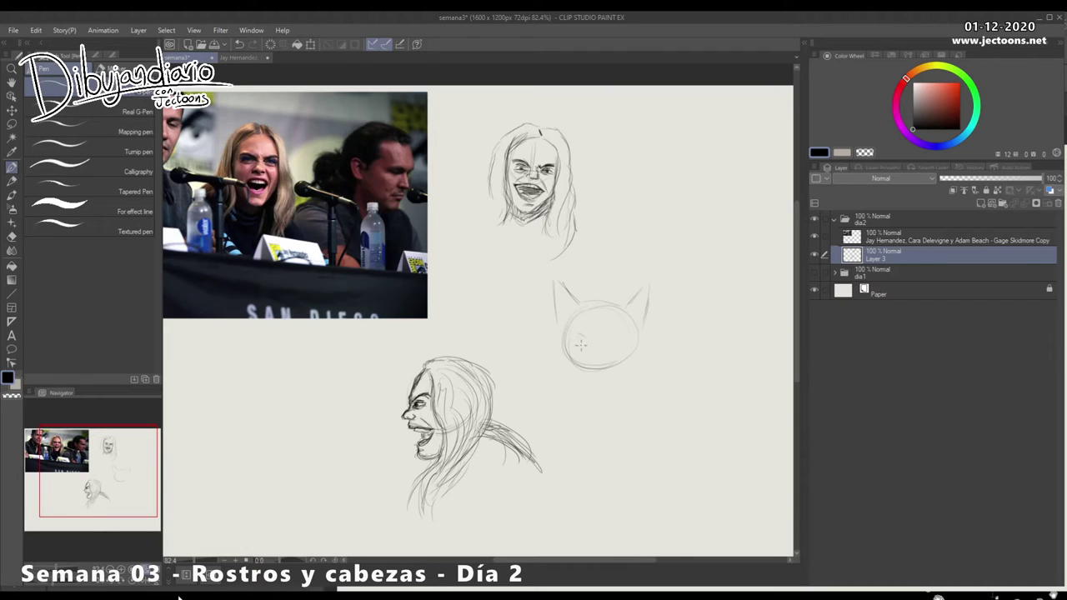
Draw the cat's slanted eyes, nose and muzzle centre inside the head circle.
drag(575, 333, 601, 335)
mouse_move(580, 376)
mouse_down()
mouse_move(579, 341)
mouse_move(590, 353)
mouse_move(632, 351)
mouse_move(591, 361)
mouse_up()
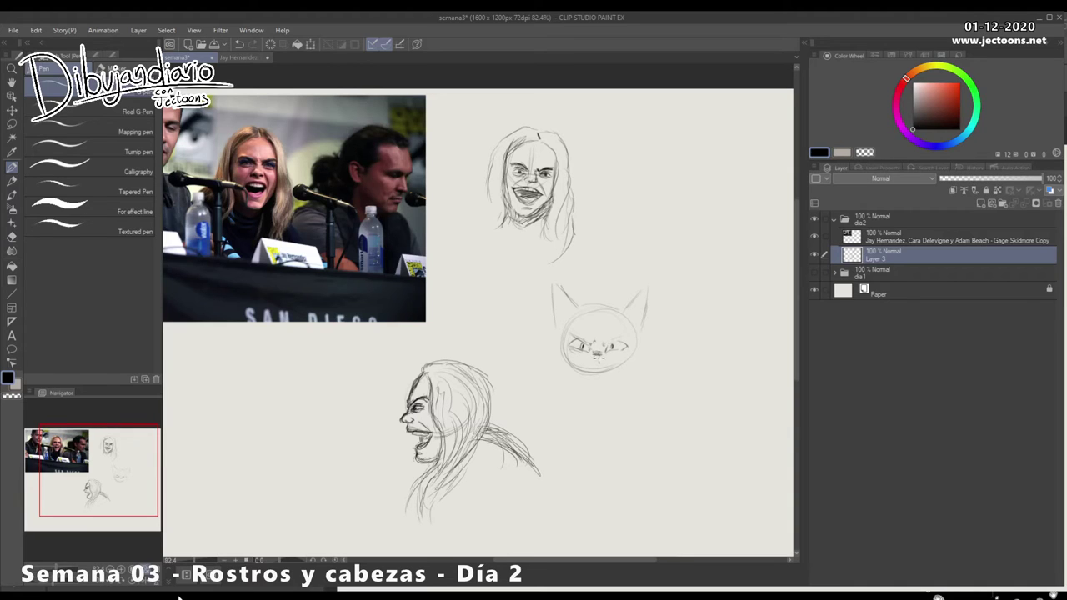
scroll(597, 356, down, 1)
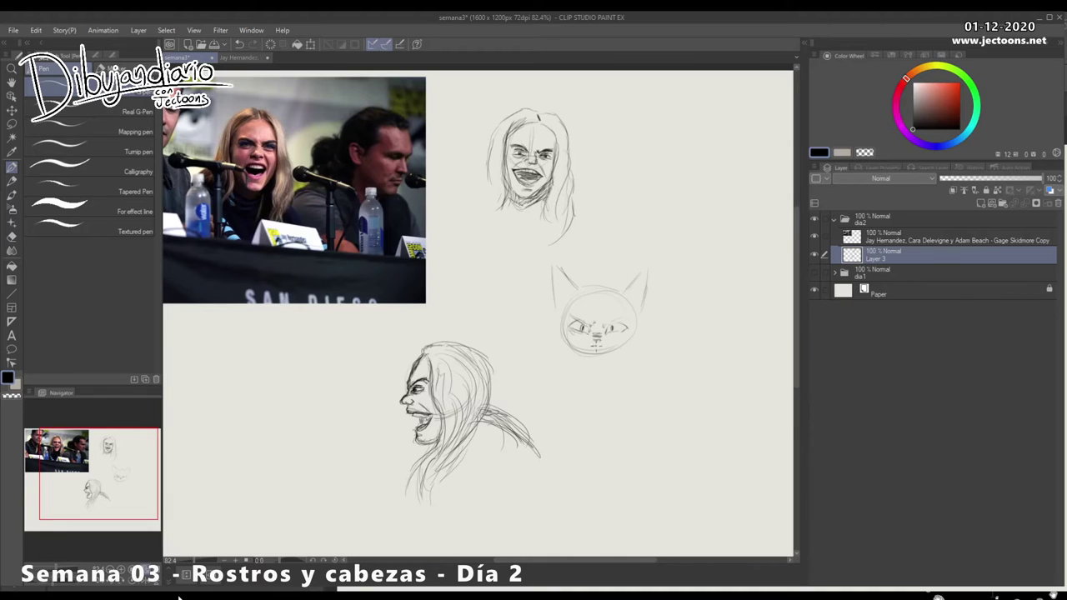
Draw the cat's wide open mouth, long whiskers and lower jaw, and hatch the inside of the mouth.
drag(571, 343, 586, 361)
drag(573, 347, 583, 360)
drag(579, 347, 586, 352)
mouse_move(643, 316)
mouse_down()
mouse_move(635, 333)
mouse_move(528, 328)
mouse_move(531, 340)
mouse_up()
drag(614, 335, 664, 346)
mouse_move(550, 317)
mouse_down()
mouse_move(557, 346)
mouse_move(600, 364)
mouse_up()
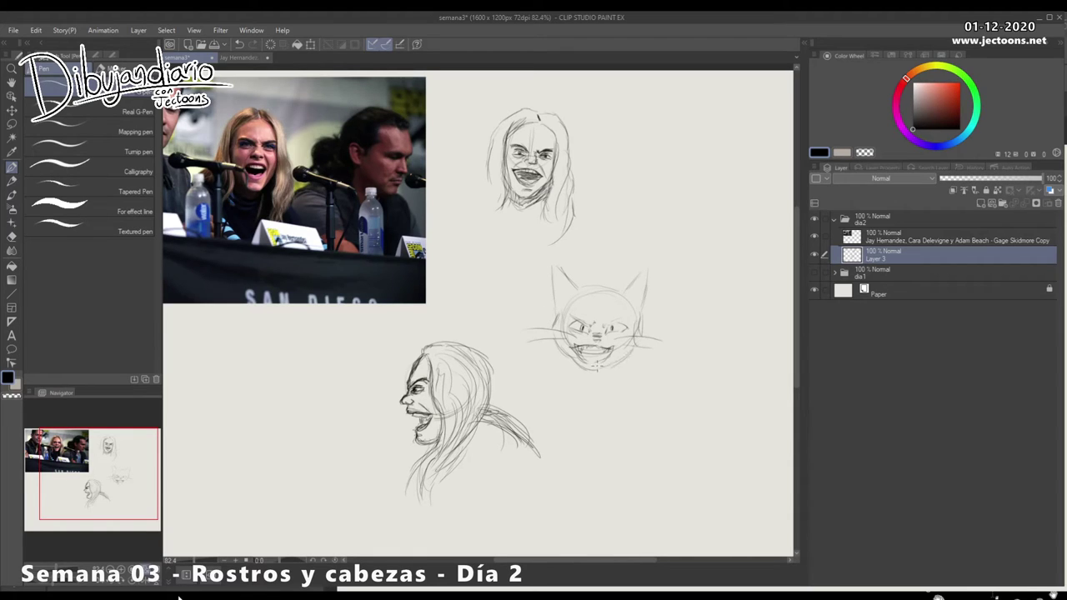
drag(585, 355, 609, 359)
Add forehead fur, inner ear lines and angry eyebrows to the cat's head.
drag(617, 288, 584, 292)
mouse_move(600, 294)
mouse_down()
mouse_move(559, 285)
mouse_move(567, 276)
mouse_move(564, 295)
mouse_move(544, 284)
mouse_move(567, 307)
mouse_up()
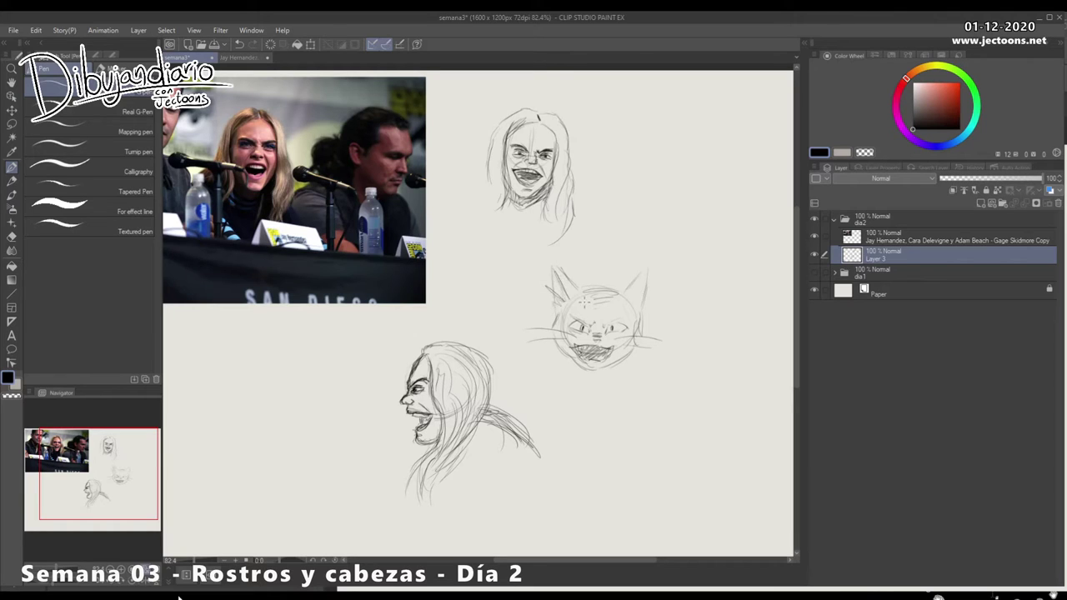
mouse_move(646, 272)
mouse_down()
mouse_move(649, 307)
mouse_move(631, 329)
mouse_move(632, 313)
mouse_move(570, 314)
mouse_move(588, 323)
mouse_up()
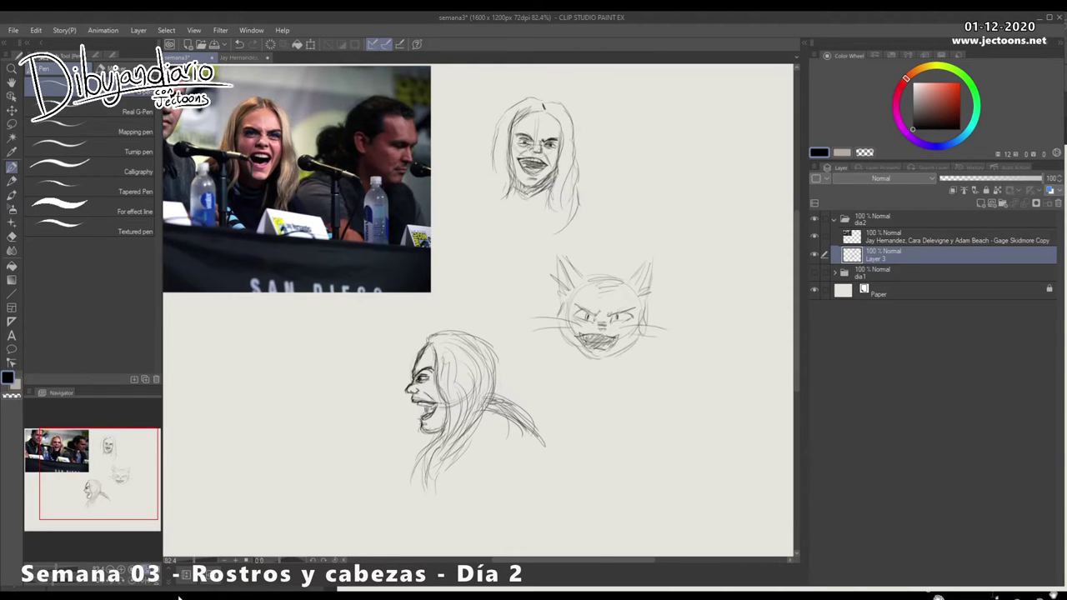
Draw the first shoulder line under the cat's head and redraw its pupils.
drag(553, 357, 545, 368)
drag(584, 399, 578, 381)
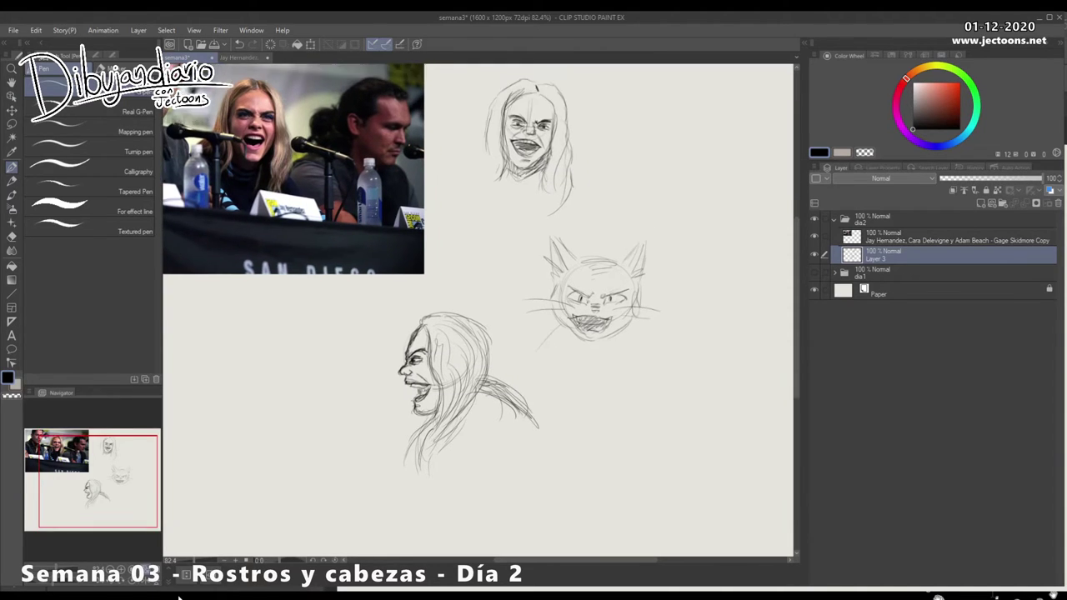
drag(581, 299, 606, 299)
key(ctrl+z)
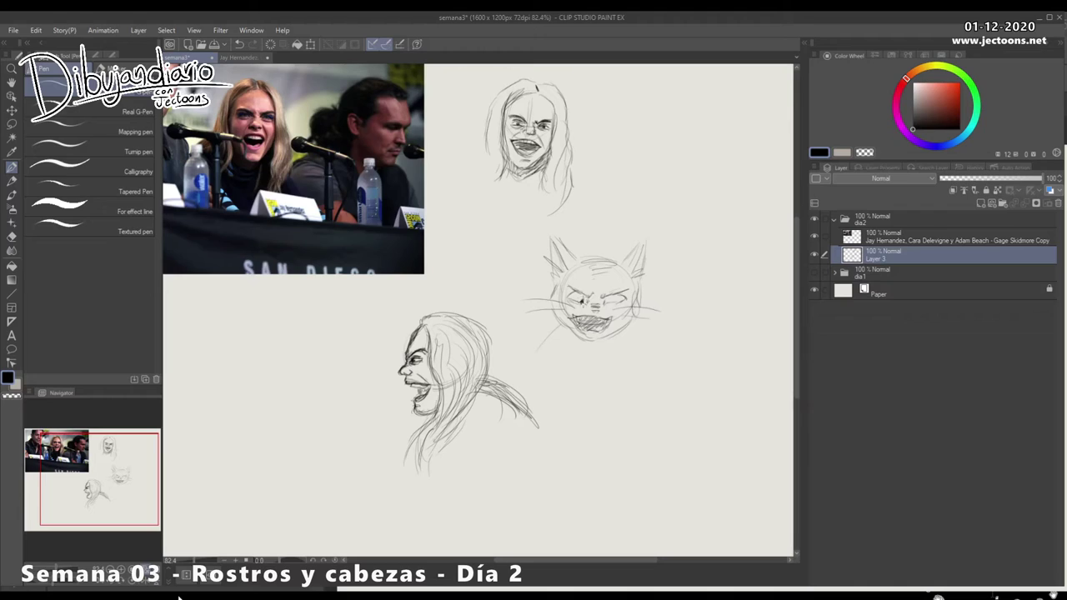
drag(609, 298, 625, 305)
Extend the cat's arm line and sketch a small mouse head with round ears beneath the cat's chin.
mouse_move(557, 322)
mouse_down()
mouse_move(508, 375)
mouse_move(559, 353)
mouse_move(600, 362)
mouse_move(552, 364)
mouse_up()
drag(552, 363, 585, 352)
mouse_move(588, 359)
mouse_down()
mouse_move(577, 372)
mouse_move(589, 359)
mouse_move(609, 379)
mouse_move(582, 365)
mouse_move(577, 376)
mouse_move(604, 369)
mouse_move(584, 367)
mouse_move(591, 392)
mouse_move(584, 354)
mouse_up()
drag(584, 359, 590, 366)
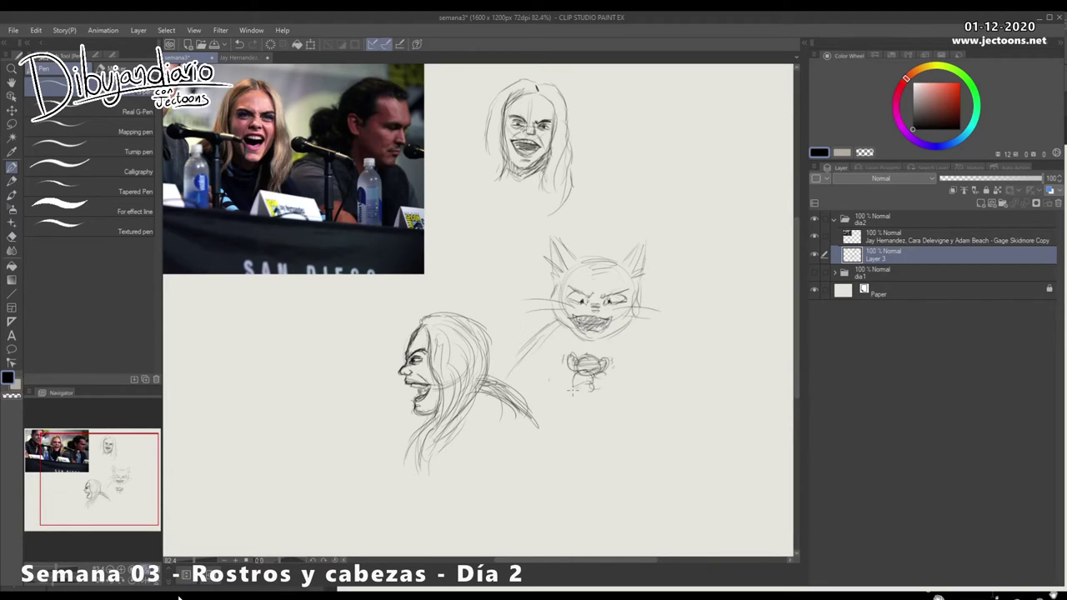
Draw the cat's shoulders and both arms bending in towards the small mouse.
mouse_move(557, 327)
mouse_down()
mouse_move(519, 372)
mouse_move(567, 391)
mouse_move(522, 386)
mouse_up()
mouse_move(634, 325)
mouse_down()
mouse_move(671, 359)
mouse_move(612, 391)
mouse_move(679, 394)
mouse_up()
drag(642, 350, 658, 390)
mouse_move(643, 390)
mouse_down()
mouse_move(607, 379)
mouse_move(646, 399)
mouse_up()
mouse_move(533, 333)
mouse_down()
mouse_move(547, 332)
mouse_move(507, 390)
mouse_move(549, 338)
mouse_move(511, 390)
mouse_up()
drag(510, 392, 575, 383)
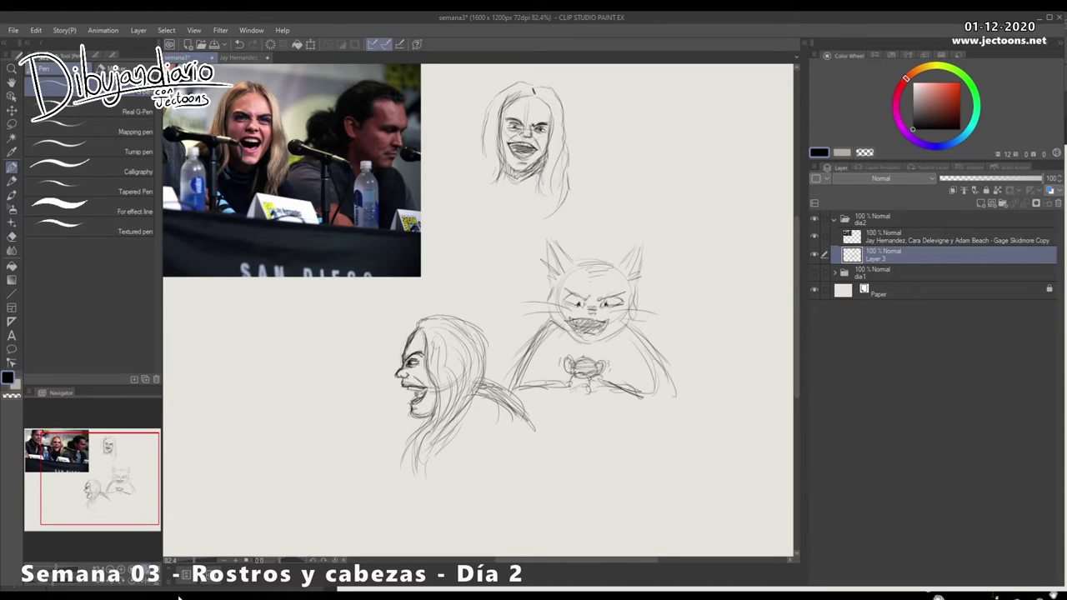
drag(642, 331, 666, 387)
Reinforce the contours of the cat's cheeks and the edges of its ears.
mouse_move(636, 316)
mouse_down()
mouse_move(585, 342)
mouse_move(612, 340)
mouse_up()
drag(549, 304, 568, 337)
drag(637, 302, 611, 339)
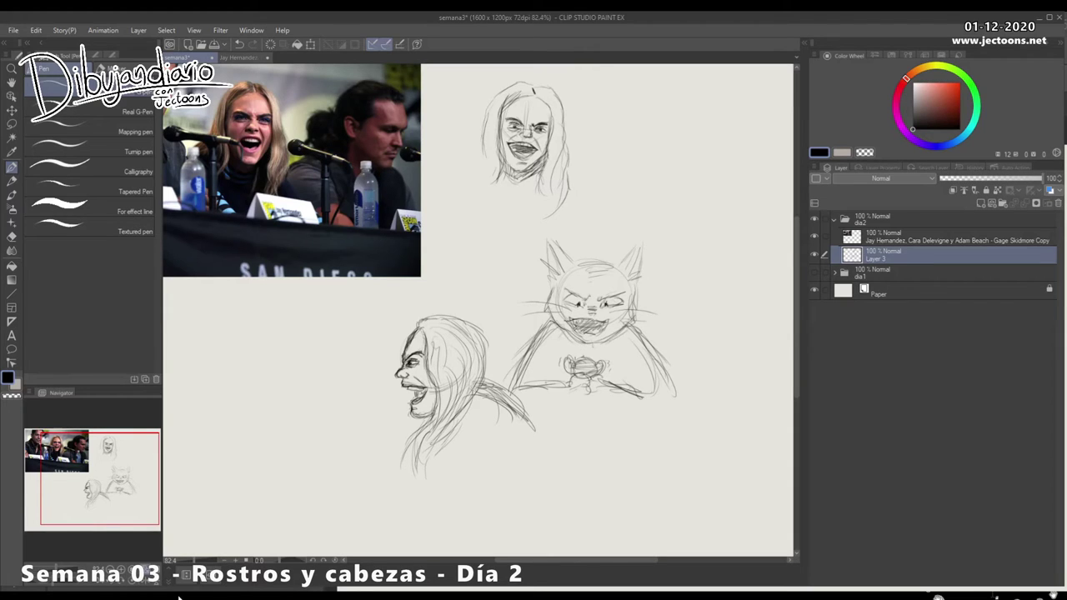
mouse_move(594, 268)
mouse_down()
mouse_move(604, 278)
mouse_move(561, 290)
mouse_up()
mouse_move(623, 263)
mouse_down()
mouse_move(632, 250)
mouse_move(627, 282)
mouse_move(642, 274)
mouse_up()
key(x)
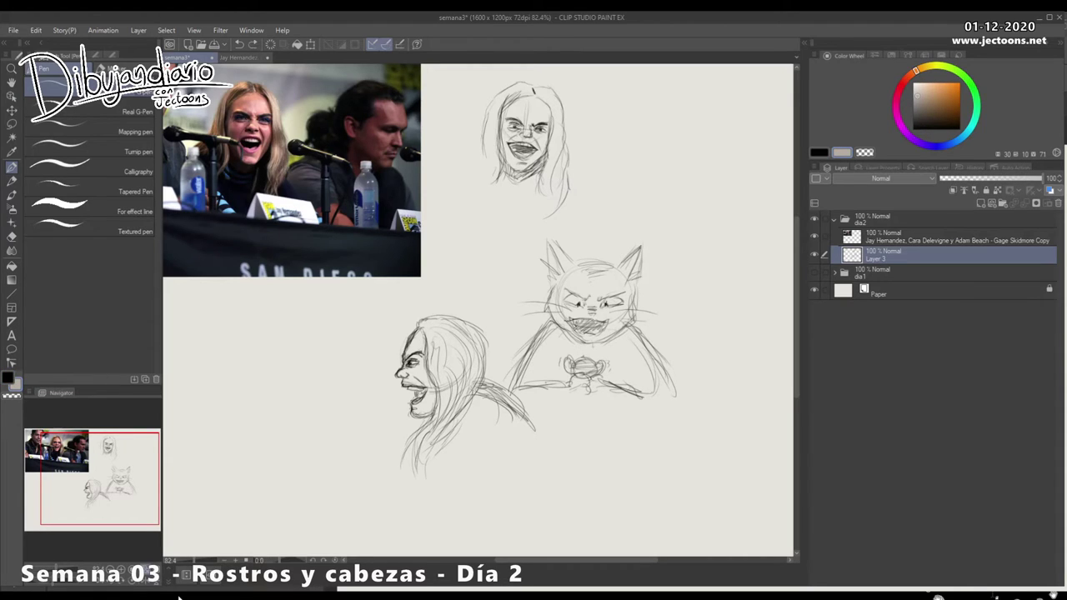
click(820, 152)
Add detail to the cat's eyes, nose and fangs, and undo the last strokes.
key(ctrl+space)
mouse_move(581, 326)
mouse_down()
mouse_move(692, 326)
mouse_move(571, 324)
mouse_up()
mouse_move(534, 294)
mouse_down()
mouse_move(547, 331)
mouse_move(572, 287)
mouse_up()
mouse_move(685, 300)
mouse_down()
mouse_move(697, 322)
mouse_move(679, 340)
mouse_up()
drag(626, 274, 623, 291)
mouse_move(640, 257)
mouse_down()
mouse_move(607, 260)
mouse_move(647, 261)
mouse_move(624, 297)
mouse_move(502, 300)
mouse_move(584, 375)
mouse_move(707, 322)
mouse_up()
mouse_move(658, 372)
mouse_down()
mouse_move(706, 301)
mouse_move(607, 292)
mouse_up()
key(ctrl+z)
key(ctrl+z)
key(ctrl+z)
key(ctrl+z)
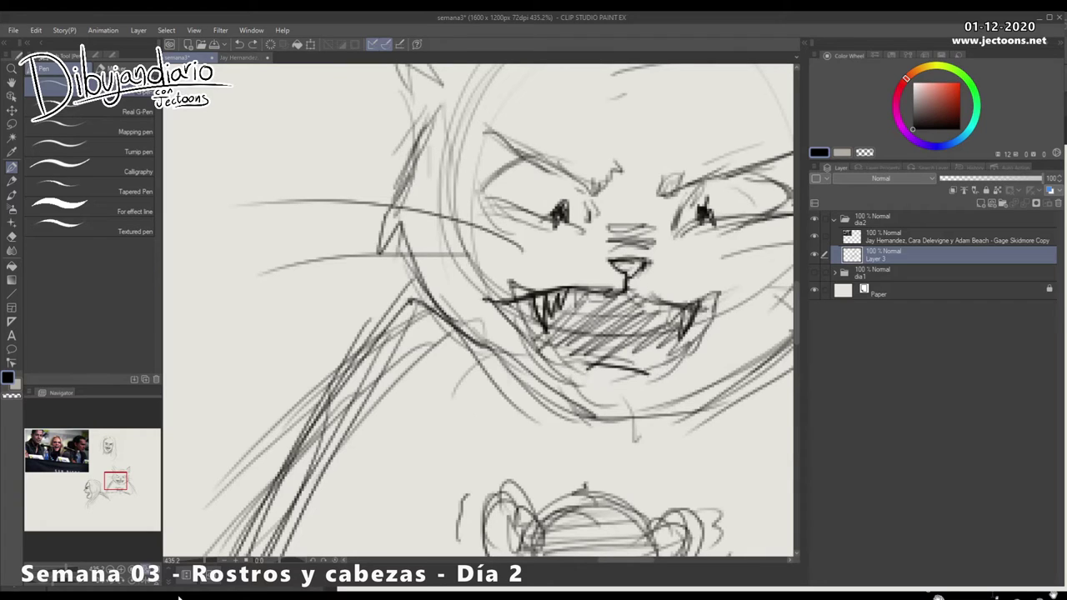
Outline the cat's mouth more firmly and fill its inside with dark hatching around the fangs.
mouse_move(627, 290)
mouse_down()
mouse_move(734, 302)
mouse_move(667, 372)
mouse_move(614, 378)
mouse_move(500, 303)
mouse_up()
drag(576, 360, 662, 372)
mouse_move(534, 299)
mouse_down()
mouse_move(501, 310)
mouse_move(533, 319)
mouse_move(554, 342)
mouse_move(609, 292)
mouse_move(638, 315)
mouse_move(567, 332)
mouse_move(659, 348)
mouse_move(648, 350)
mouse_move(684, 340)
mouse_up()
mouse_move(633, 365)
mouse_down()
mouse_move(689, 346)
mouse_move(722, 314)
mouse_up()
mouse_move(646, 350)
mouse_down()
mouse_move(706, 323)
mouse_move(665, 312)
mouse_up()
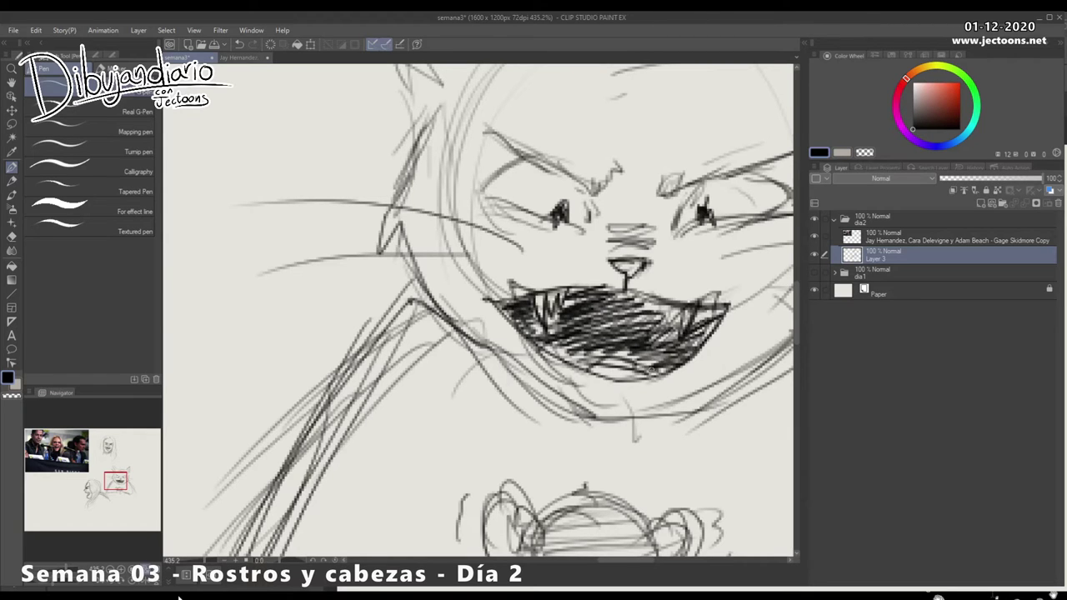
Reinforce the outlines of the cat's upper arms on both sides of the body.
key(ctrl+space)
drag(708, 400, 609, 401)
drag(711, 445, 582, 385)
key(ctrl+z)
key(space)
drag(711, 445, 580, 369)
drag(607, 409, 612, 383)
key(ctrl+space)
key(space)
drag(576, 359, 614, 425)
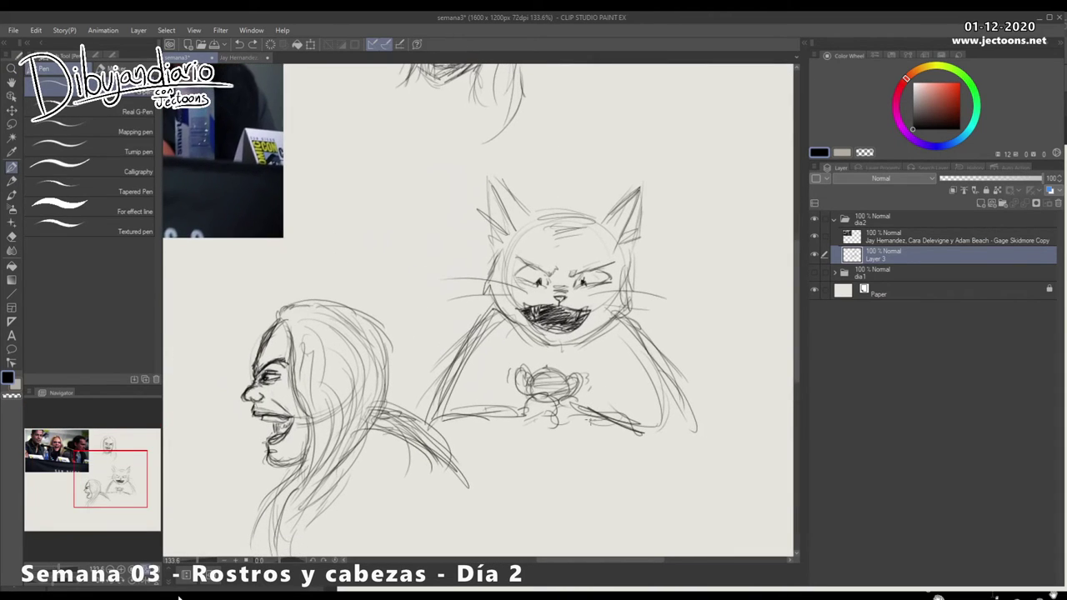
mouse_move(618, 317)
mouse_down()
mouse_move(677, 395)
mouse_move(680, 432)
mouse_up()
drag(476, 376, 456, 406)
drag(634, 379, 654, 411)
Draw the cat's hands gripping the mouse and widen the forearm down to the elbow.
drag(549, 397, 526, 409)
mouse_move(529, 399)
mouse_down()
mouse_move(517, 415)
mouse_move(552, 432)
mouse_move(519, 433)
mouse_move(555, 451)
mouse_move(592, 417)
mouse_up()
mouse_move(549, 450)
mouse_down()
mouse_move(597, 422)
mouse_move(672, 452)
mouse_up()
drag(688, 414, 680, 450)
drag(633, 345, 661, 415)
mouse_move(635, 365)
mouse_down()
mouse_move(665, 425)
mouse_move(653, 430)
mouse_up()
mouse_move(694, 428)
mouse_down()
mouse_move(611, 449)
mouse_move(621, 437)
mouse_up()
drag(621, 467, 624, 418)
Draw the mouse's lower body, legs and dangling tail below the cat's hands, and shade the body.
mouse_move(539, 397)
mouse_down()
mouse_move(563, 412)
mouse_move(576, 405)
mouse_up()
mouse_move(570, 452)
mouse_down()
mouse_move(577, 430)
mouse_move(565, 397)
mouse_up()
drag(562, 395, 548, 457)
mouse_move(541, 377)
mouse_down()
mouse_move(538, 403)
mouse_move(556, 398)
mouse_move(538, 422)
mouse_up()
drag(574, 375, 587, 399)
mouse_move(542, 385)
mouse_down()
mouse_move(547, 412)
mouse_move(580, 398)
mouse_move(572, 422)
mouse_move(582, 400)
mouse_up()
Define the cat's forearm contour and add inner fold lines beside both upper arms.
drag(582, 360, 673, 399)
drag(612, 372, 701, 385)
mouse_move(515, 282)
mouse_down()
mouse_move(511, 334)
mouse_move(507, 318)
mouse_up()
drag(632, 288, 622, 342)
drag(515, 293, 511, 334)
Darken the mouse's head and ears, and strengthen the cat's fingers and outer arm outline.
mouse_move(544, 296)
mouse_down()
mouse_move(527, 322)
mouse_move(535, 327)
mouse_up()
drag(552, 299, 570, 287)
mouse_move(553, 304)
mouse_down()
mouse_move(564, 285)
mouse_move(571, 302)
mouse_move(565, 288)
mouse_move(589, 300)
mouse_move(564, 347)
mouse_up()
drag(586, 351, 557, 378)
drag(638, 265, 711, 372)
drag(689, 385, 631, 390)
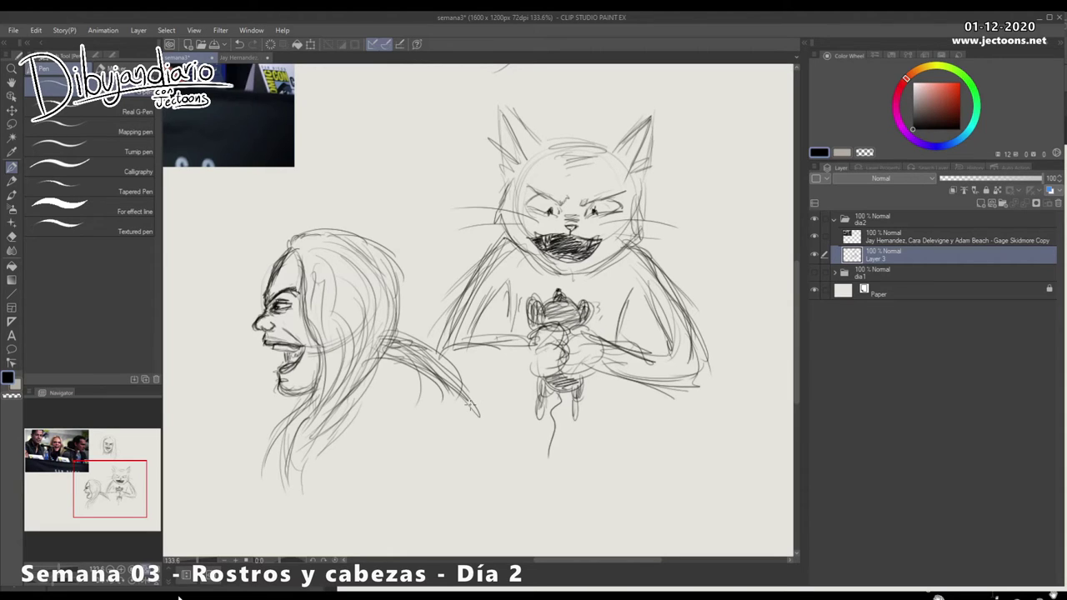
Add small frown wrinkles between the cat's eyebrows.
drag(604, 451, 484, 450)
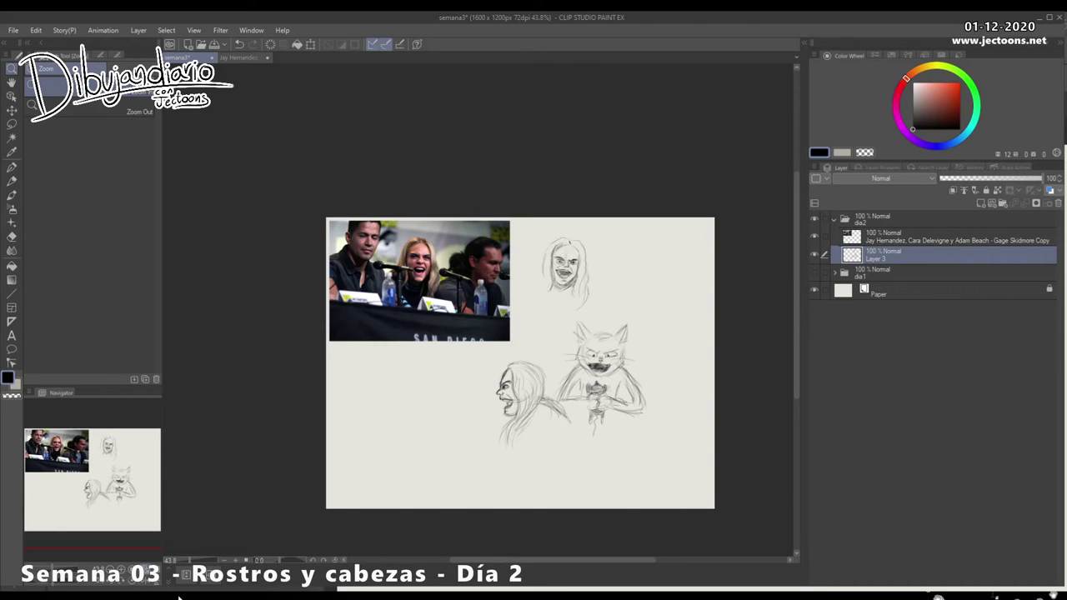
drag(520, 363, 530, 355)
drag(608, 354, 693, 354)
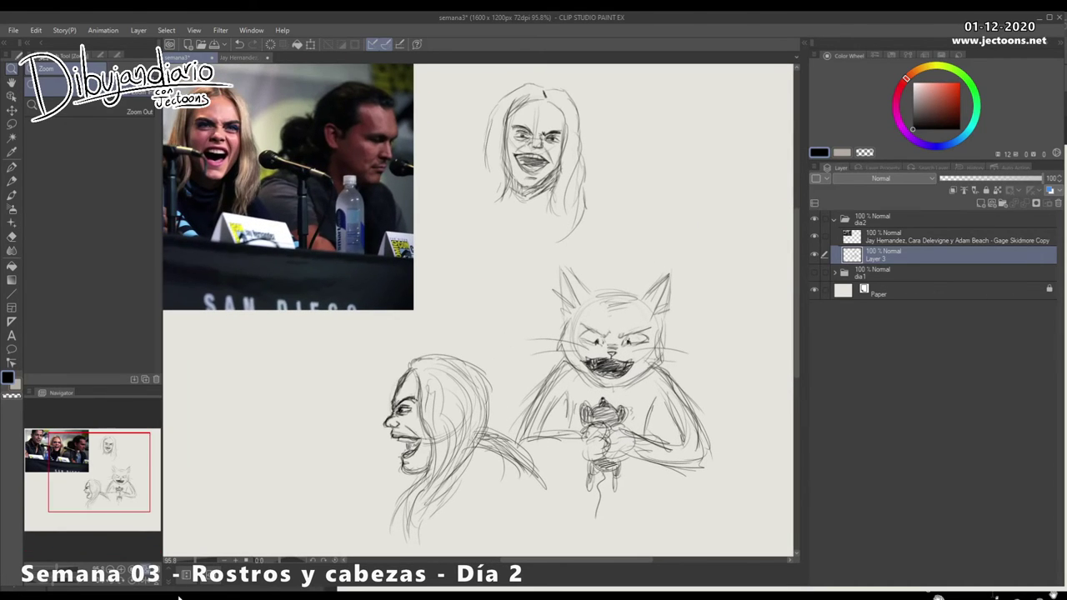
key(p)
drag(617, 332, 617, 336)
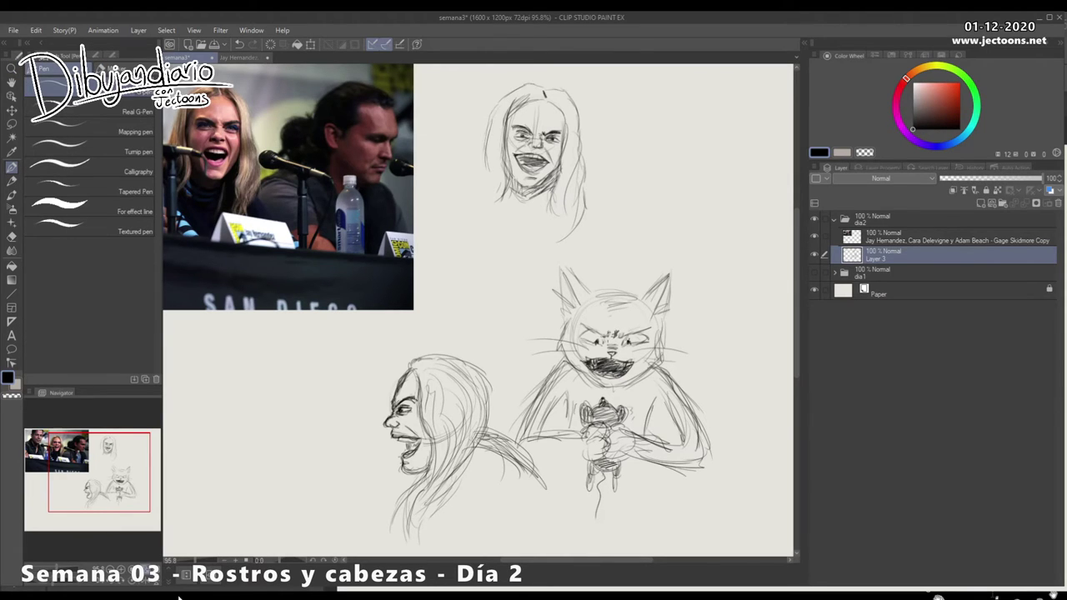
drag(326, 537, 488, 424)
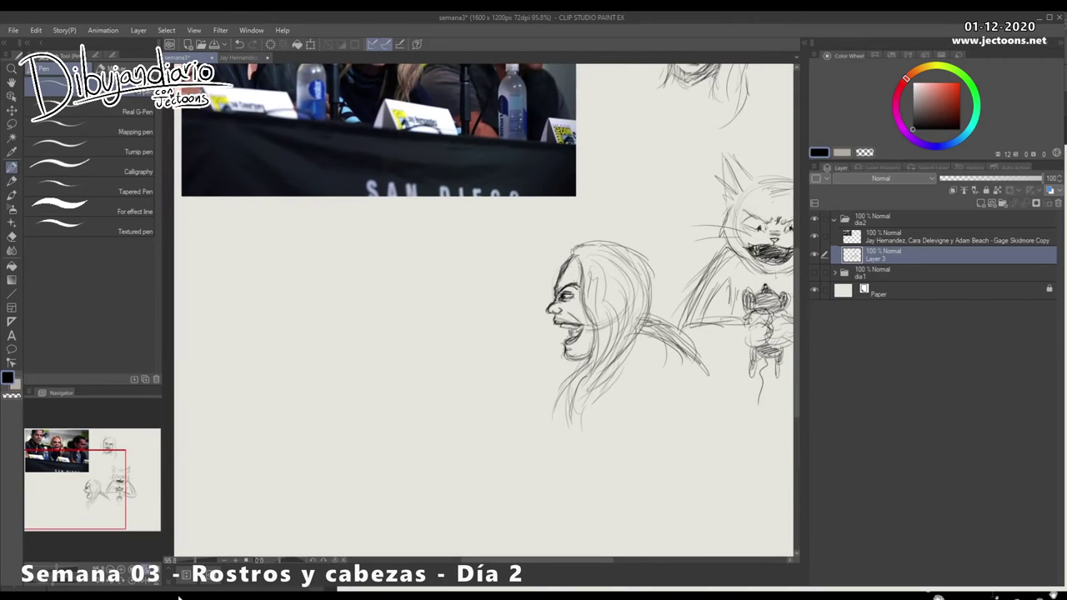
drag(475, 466, 442, 420)
drag(442, 333, 506, 353)
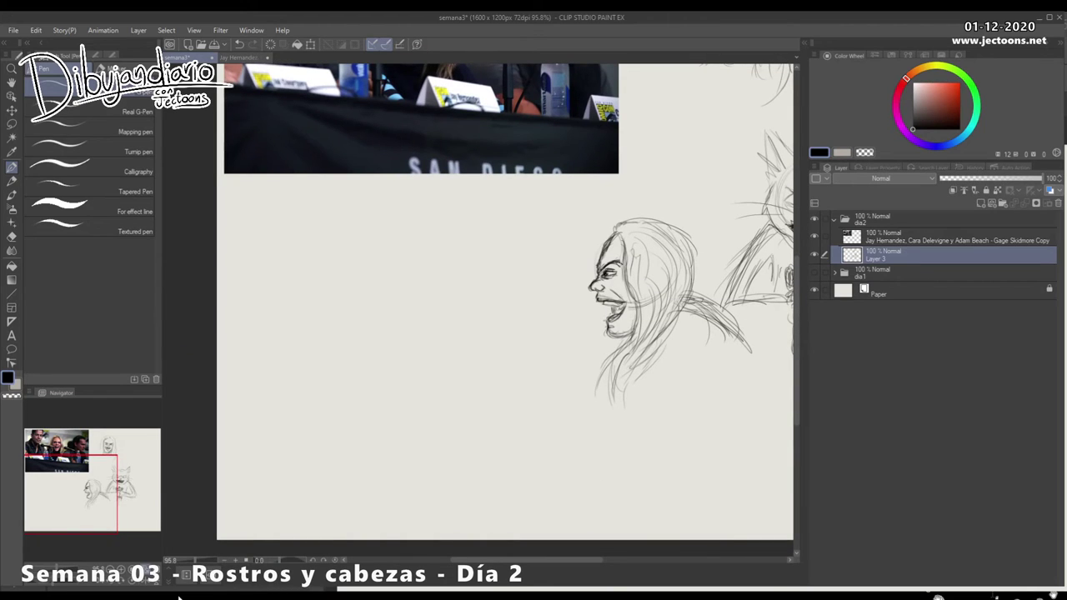
Sketch a construction circle with centre and brow guidelines for a new head in the empty area below the reference photo.
mouse_move(590, 469)
mouse_down()
mouse_move(596, 485)
mouse_move(590, 468)
mouse_up()
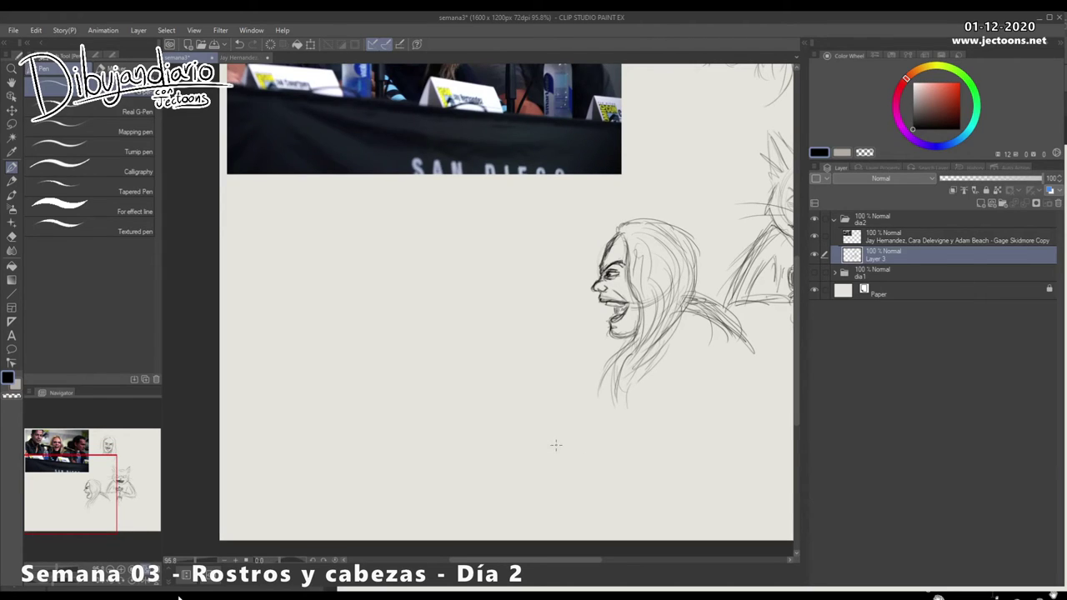
mouse_move(379, 272)
mouse_down()
mouse_move(411, 304)
mouse_move(425, 298)
mouse_up()
drag(362, 291, 412, 249)
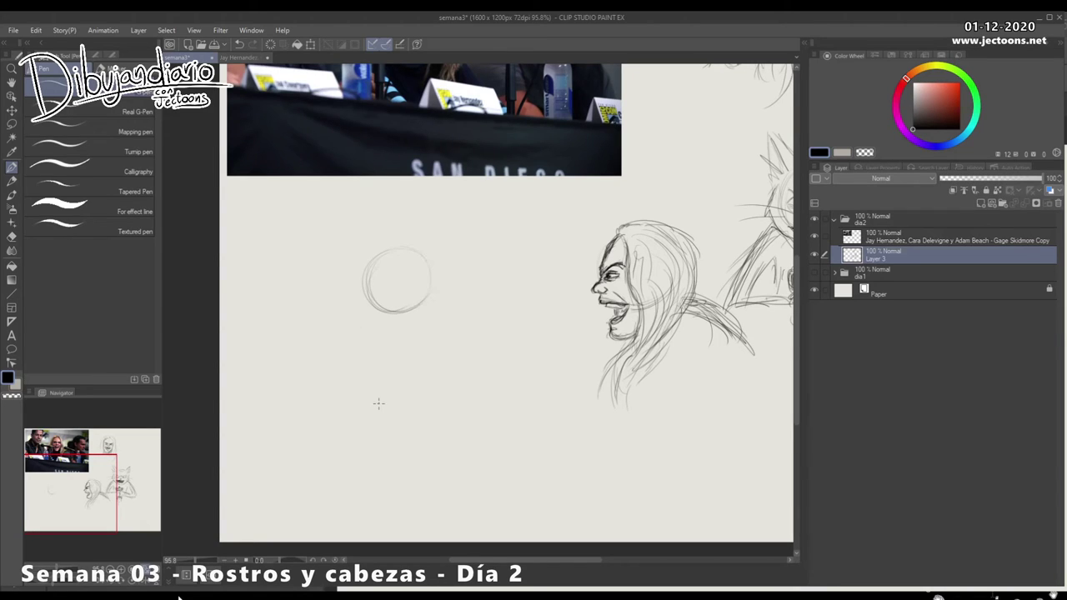
drag(367, 282, 423, 269)
mouse_move(368, 281)
mouse_down()
mouse_move(380, 271)
mouse_move(428, 276)
mouse_up()
drag(356, 341, 354, 336)
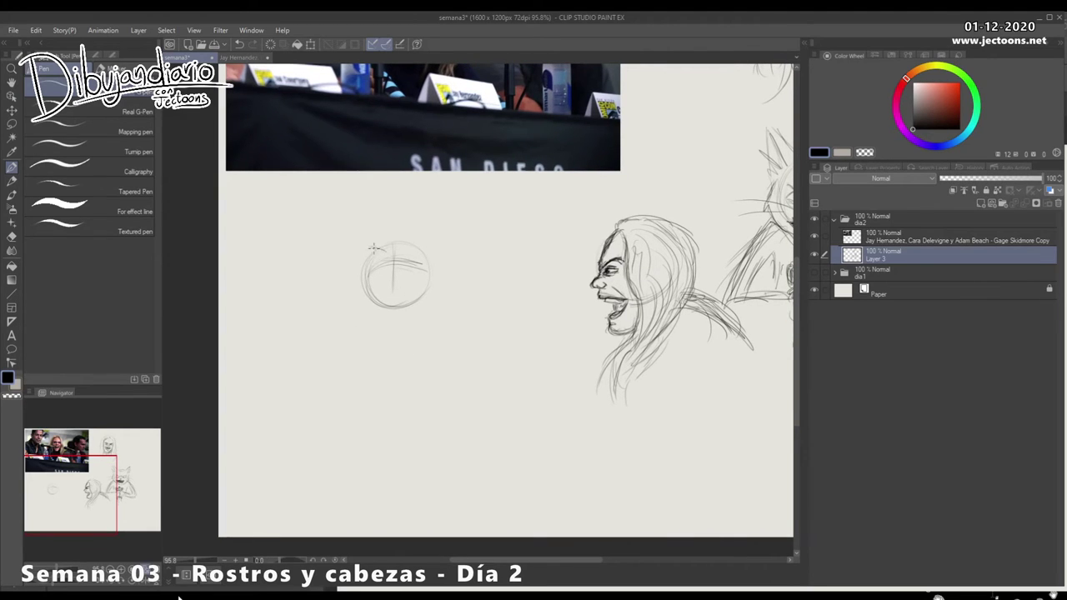
Draw frowning eyebrows, eyes and a wide open mouth in the upper half of the new head circle.
mouse_move(383, 249)
mouse_down()
mouse_move(389, 267)
mouse_move(417, 265)
mouse_up()
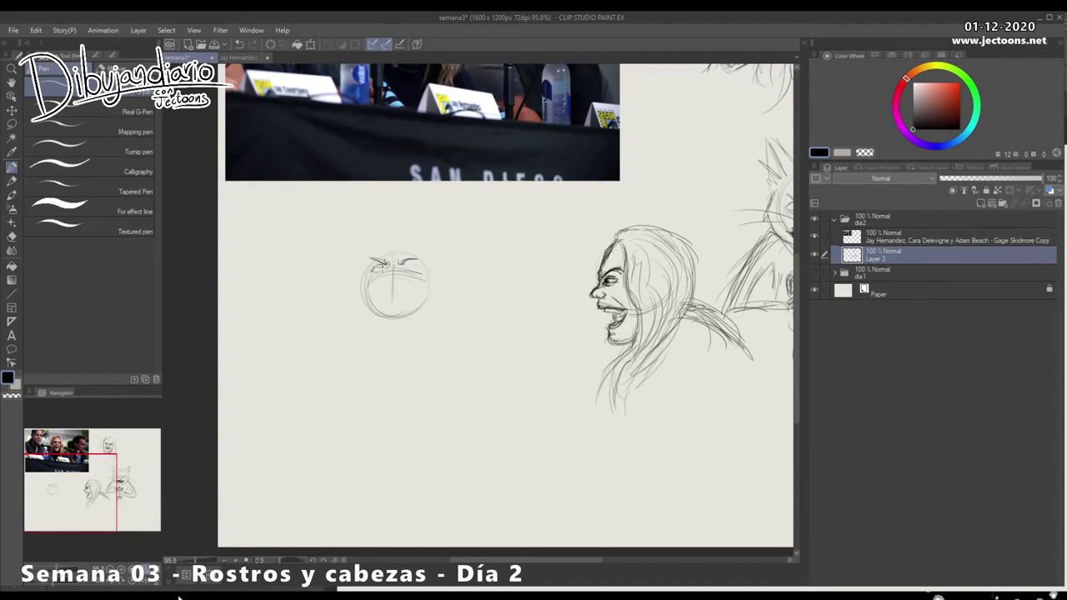
drag(373, 272, 421, 272)
key(ctrl+z)
mouse_move(389, 267)
mouse_down()
mouse_move(412, 286)
mouse_move(378, 285)
mouse_move(417, 295)
mouse_move(415, 272)
mouse_move(419, 288)
mouse_up()
drag(402, 282, 412, 292)
drag(369, 291, 399, 289)
key(ctrl+z)
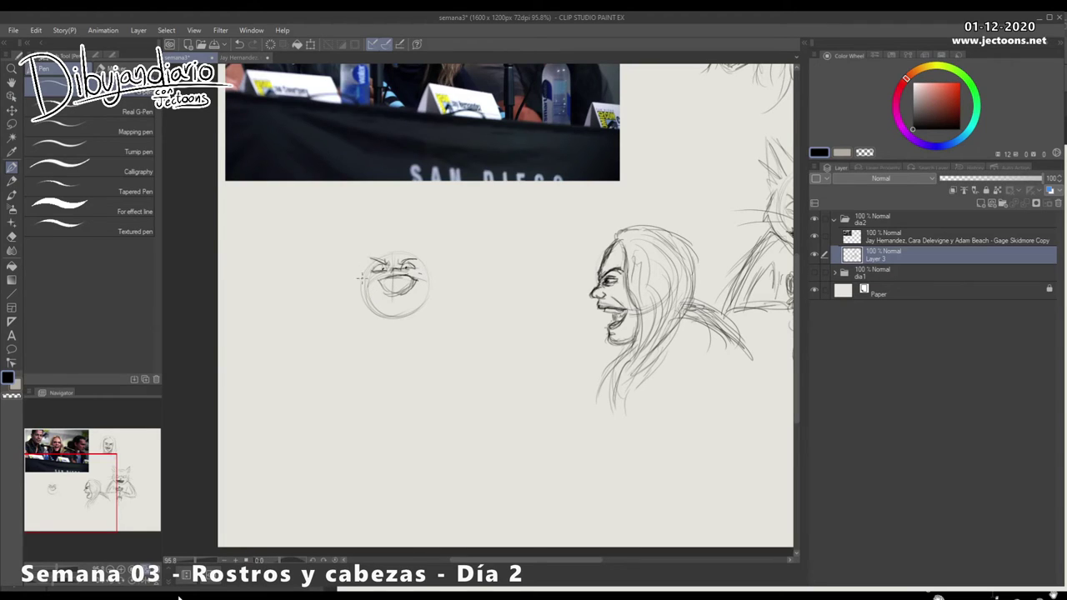
Add the ears, cheek contours, a pointed nose and wild wavy hair around the new head.
drag(371, 269, 370, 305)
mouse_move(387, 257)
mouse_down()
mouse_move(402, 272)
mouse_move(371, 300)
mouse_up()
mouse_move(422, 272)
mouse_down()
mouse_move(432, 288)
mouse_move(424, 303)
mouse_up()
mouse_move(387, 249)
mouse_down()
mouse_move(350, 241)
mouse_move(343, 263)
mouse_move(309, 256)
mouse_move(333, 293)
mouse_move(287, 317)
mouse_move(358, 311)
mouse_move(396, 245)
mouse_move(421, 240)
mouse_move(482, 259)
mouse_move(464, 272)
mouse_move(491, 282)
mouse_up()
drag(489, 285, 467, 297)
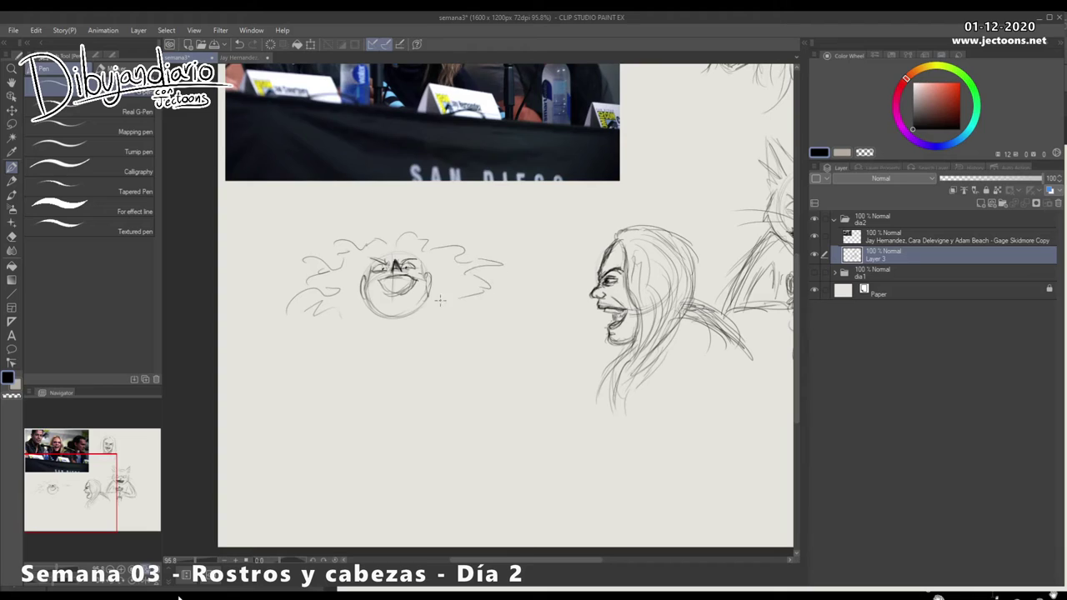
mouse_move(382, 282)
mouse_down()
mouse_move(412, 284)
mouse_move(382, 286)
mouse_move(399, 279)
mouse_up()
mouse_move(392, 279)
mouse_down()
mouse_move(407, 284)
mouse_move(390, 287)
mouse_up()
key(ctrl+z)
key(ctrl+z)
key(ctrl+z)
key(ctrl+z)
key(ctrl+z)
Extend the wavy hair down one side of the head and draw the neck below the chin.
drag(476, 289, 497, 314)
drag(489, 315, 460, 331)
mouse_move(393, 313)
mouse_down()
mouse_move(401, 244)
mouse_move(396, 257)
mouse_move(414, 256)
mouse_up()
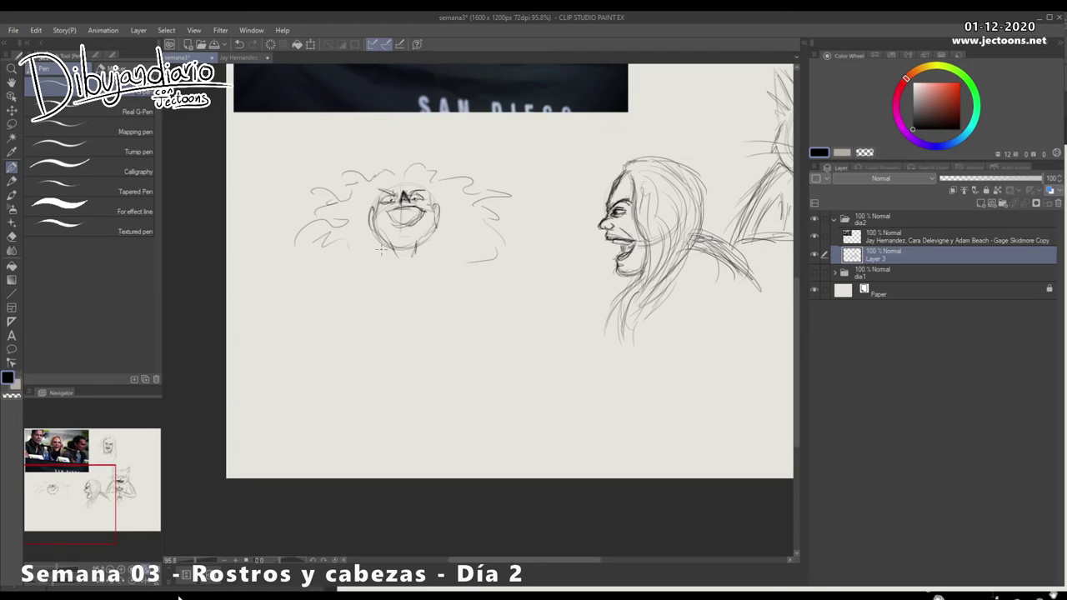
mouse_move(401, 185)
mouse_down()
mouse_move(419, 179)
mouse_move(386, 188)
mouse_move(398, 221)
mouse_up()
drag(839, 404, 832, 446)
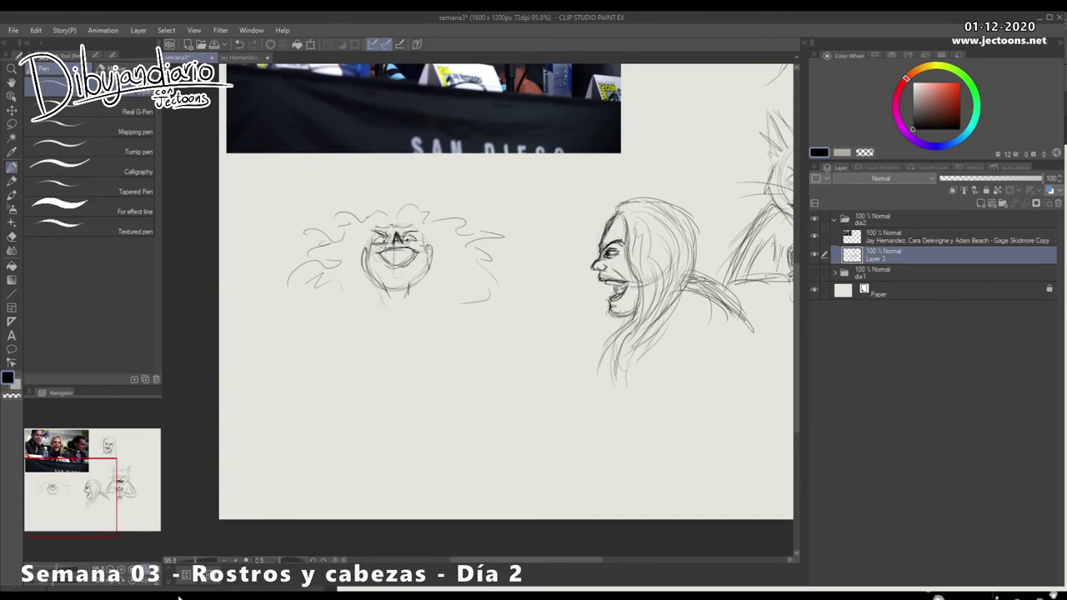
Strengthen the mouth and eyes, add curled hair ends beside the neck, and draw the collar.
mouse_move(391, 254)
mouse_down()
mouse_move(421, 248)
mouse_move(390, 261)
mouse_move(402, 240)
mouse_move(472, 252)
mouse_move(477, 223)
mouse_move(500, 263)
mouse_up()
mouse_move(487, 402)
mouse_down()
mouse_move(488, 383)
mouse_move(416, 366)
mouse_up()
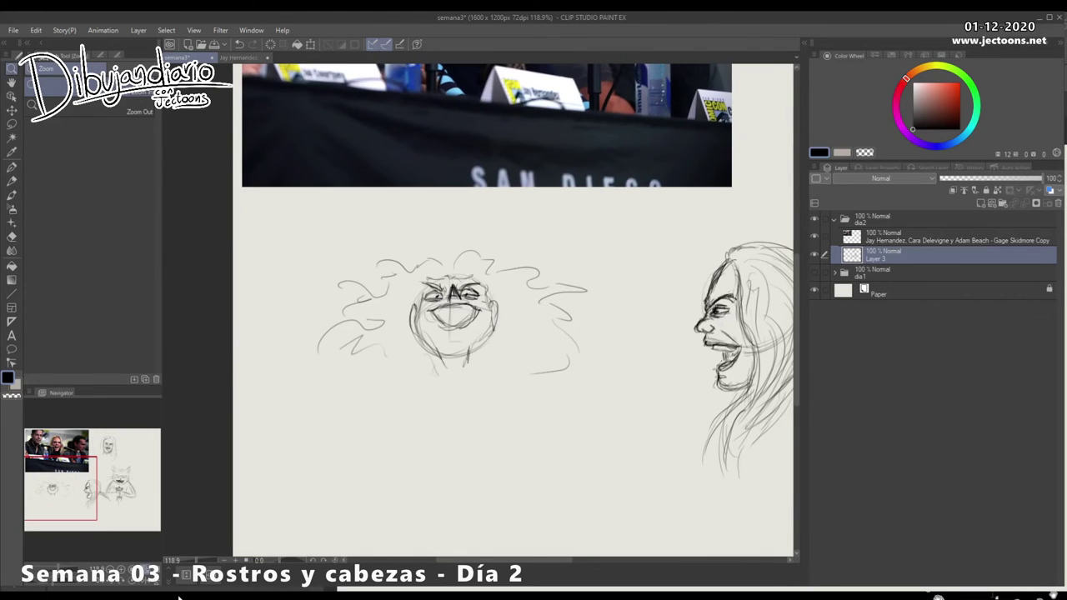
key(p)
mouse_move(497, 367)
mouse_down()
mouse_move(511, 355)
mouse_move(559, 353)
mouse_move(555, 362)
mouse_up()
scroll(519, 389, down, 1)
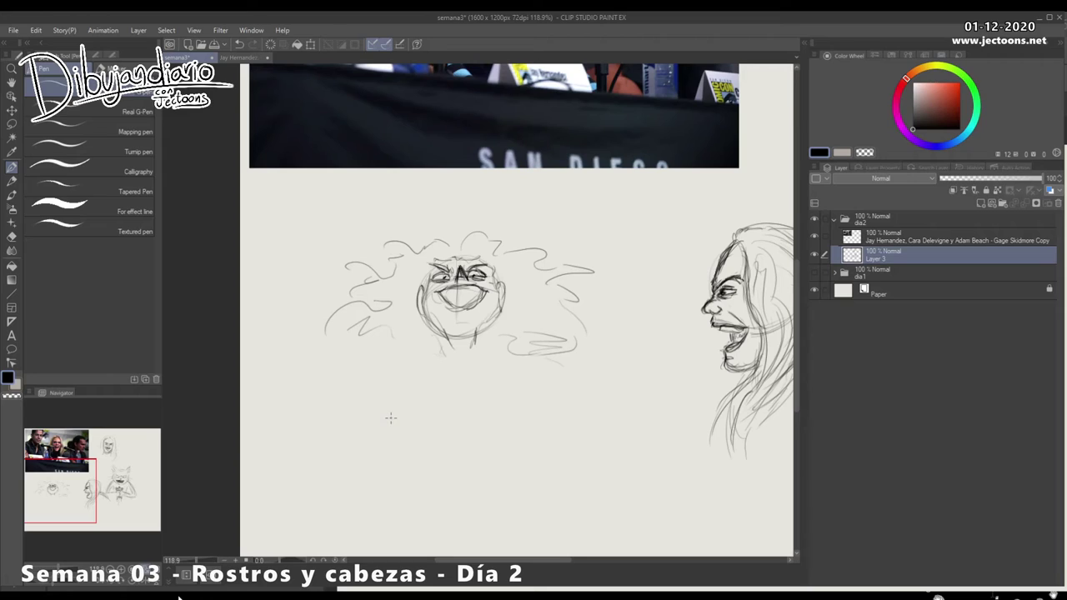
mouse_move(357, 358)
mouse_down()
mouse_move(407, 354)
mouse_move(454, 305)
mouse_move(488, 301)
mouse_up()
mouse_move(446, 306)
mouse_down()
mouse_move(492, 303)
mouse_move(485, 318)
mouse_move(403, 337)
mouse_move(330, 381)
mouse_up()
drag(330, 380, 314, 398)
drag(337, 359, 323, 372)
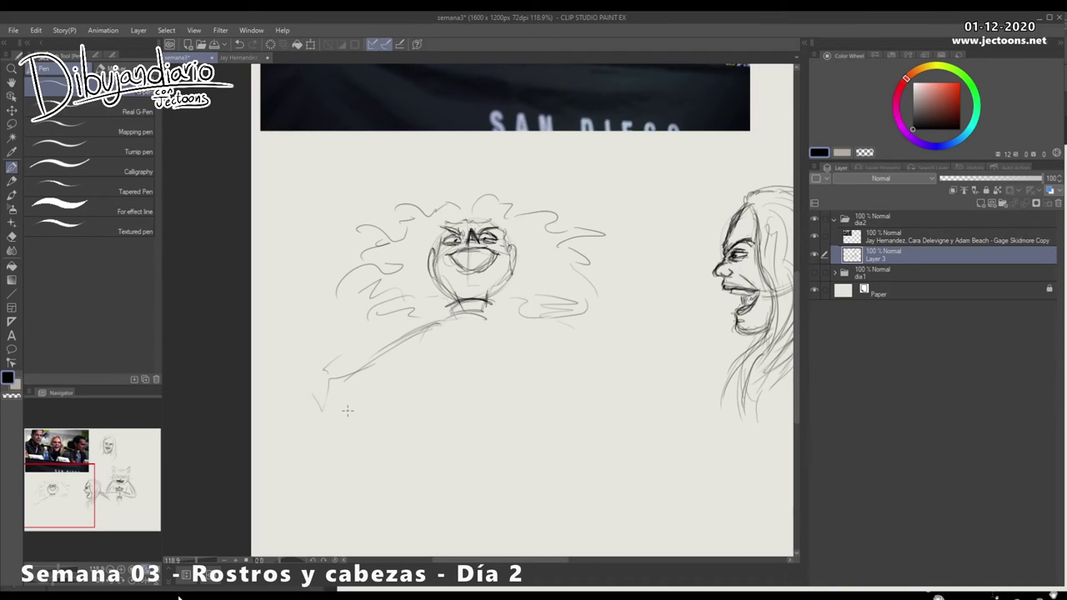
key(ctrl+z)
key(ctrl+z)
key(ctrl+z)
key(ctrl+z)
key(ctrl+z)
drag(440, 438, 467, 377)
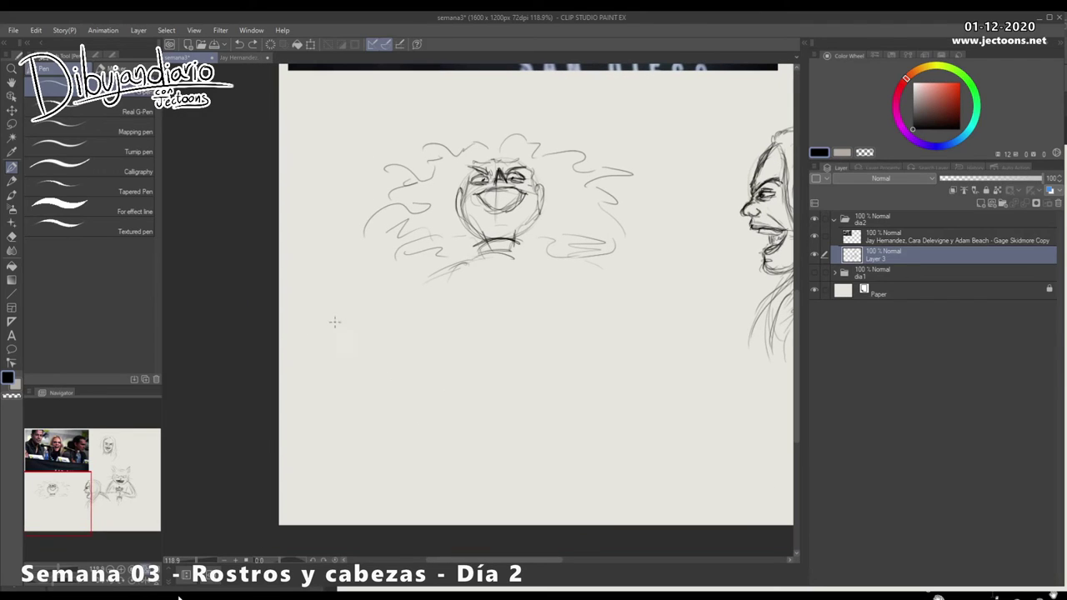
mouse_move(280, 337)
mouse_down()
mouse_move(367, 331)
mouse_move(357, 400)
mouse_up()
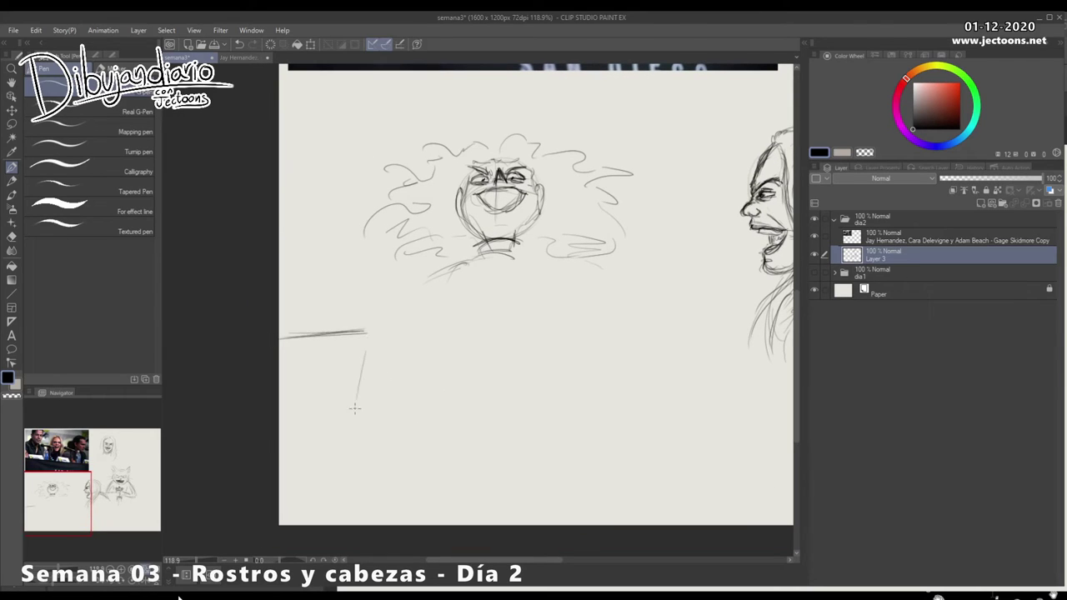
mouse_move(368, 333)
mouse_down()
mouse_move(332, 467)
mouse_move(404, 427)
mouse_up()
drag(370, 332, 423, 455)
drag(377, 364, 387, 394)
drag(463, 267, 406, 284)
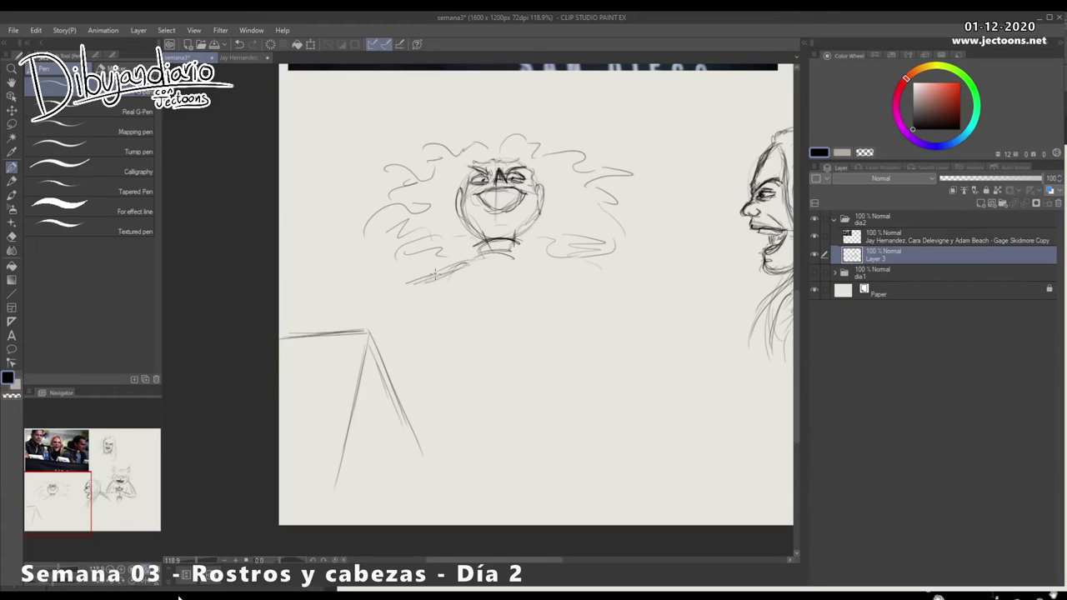
key(ctrl+z)
key(ctrl+z)
key(ctrl+z)
key(ctrl+z)
key(ctrl+z)
key(ctrl+z)
key(ctrl+z)
key(ctrl+z)
key(ctrl+z)
key(ctrl+z)
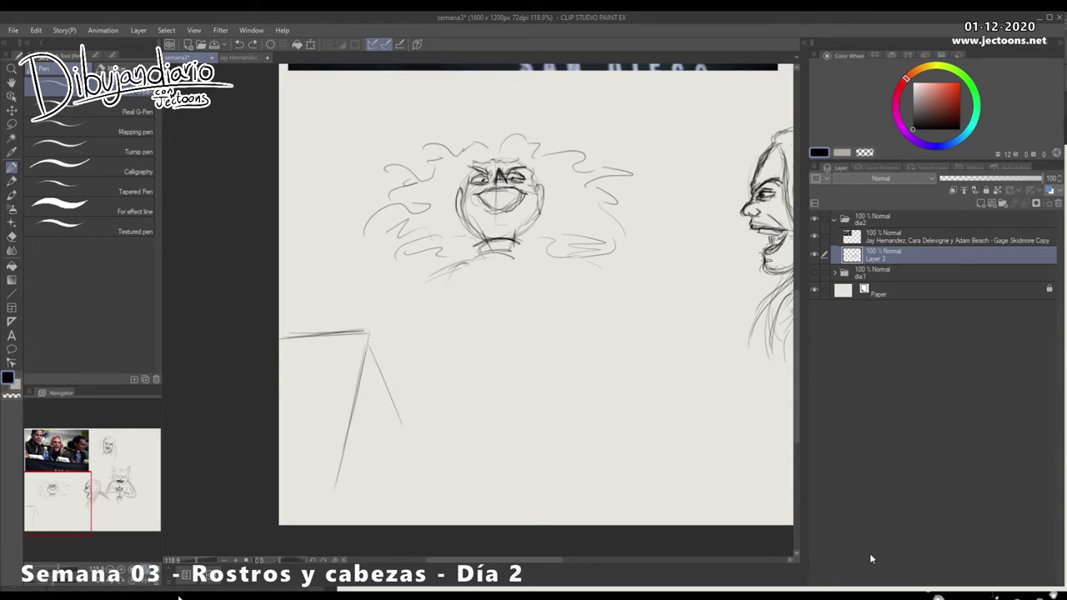
key(ctrl+z)
key(ctrl+z)
Draw the wild-haired figure's arm extending down from the shoulder and ending in a closed hand.
mouse_move(460, 262)
mouse_down()
mouse_move(377, 320)
mouse_move(366, 304)
mouse_move(381, 285)
mouse_move(369, 301)
mouse_move(385, 287)
mouse_move(380, 299)
mouse_move(396, 303)
mouse_move(400, 328)
mouse_up()
mouse_move(460, 266)
mouse_down()
mouse_move(409, 297)
mouse_move(422, 312)
mouse_up()
drag(384, 325, 412, 343)
drag(401, 304, 418, 322)
mouse_move(390, 324)
mouse_down()
mouse_move(397, 335)
mouse_move(437, 314)
mouse_move(464, 284)
mouse_move(457, 315)
mouse_up()
Outline the side of the figure's torso beneath the arm and its curved lower edge.
drag(477, 267, 442, 330)
mouse_move(462, 296)
mouse_down()
mouse_move(433, 342)
mouse_move(517, 342)
mouse_up()
drag(472, 262, 452, 307)
drag(465, 273, 457, 309)
drag(459, 296, 442, 337)
Sketch the figure's other shoulder and upper arm, and shade the inside of the open mouth.
drag(529, 268, 547, 295)
mouse_move(527, 278)
mouse_down()
mouse_move(534, 322)
mouse_move(557, 306)
mouse_up()
drag(523, 260, 551, 297)
drag(544, 307, 536, 390)
mouse_move(500, 282)
mouse_down()
mouse_move(521, 270)
mouse_move(499, 264)
mouse_move(522, 262)
mouse_move(534, 275)
mouse_move(515, 287)
mouse_move(519, 265)
mouse_move(525, 278)
mouse_up()
key(x)
key(x)
key(ctrl+z)
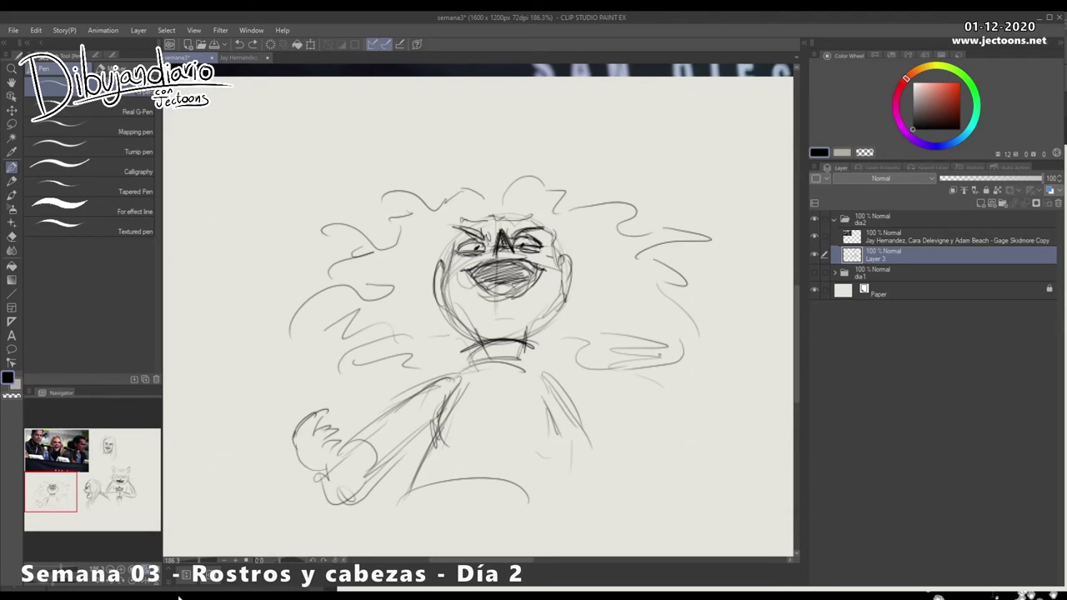
key(x)
scroll(601, 408, down, 5)
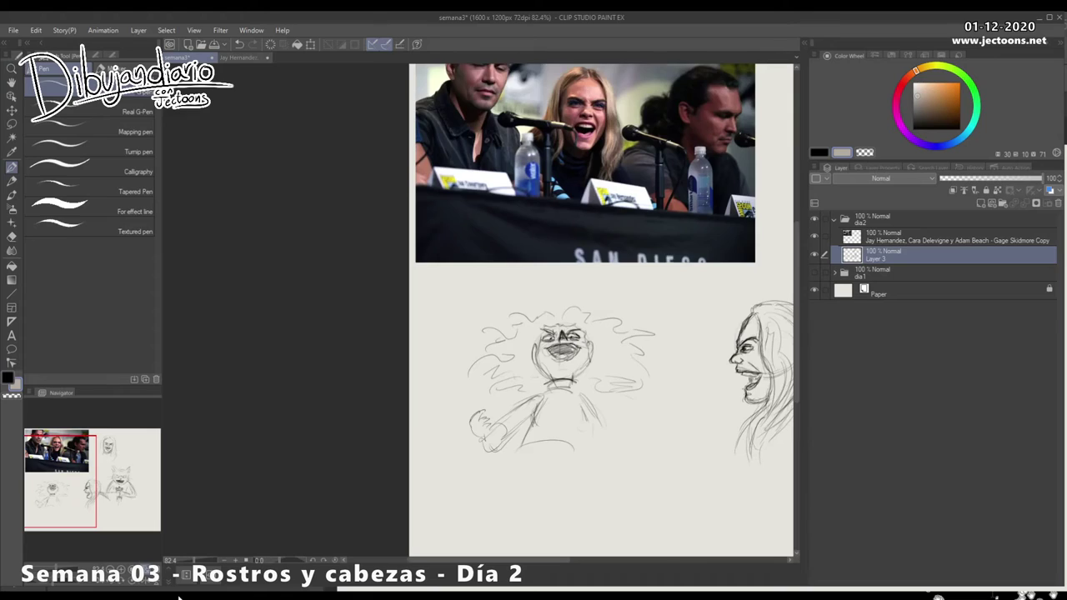
drag(613, 431, 587, 375)
key(x)
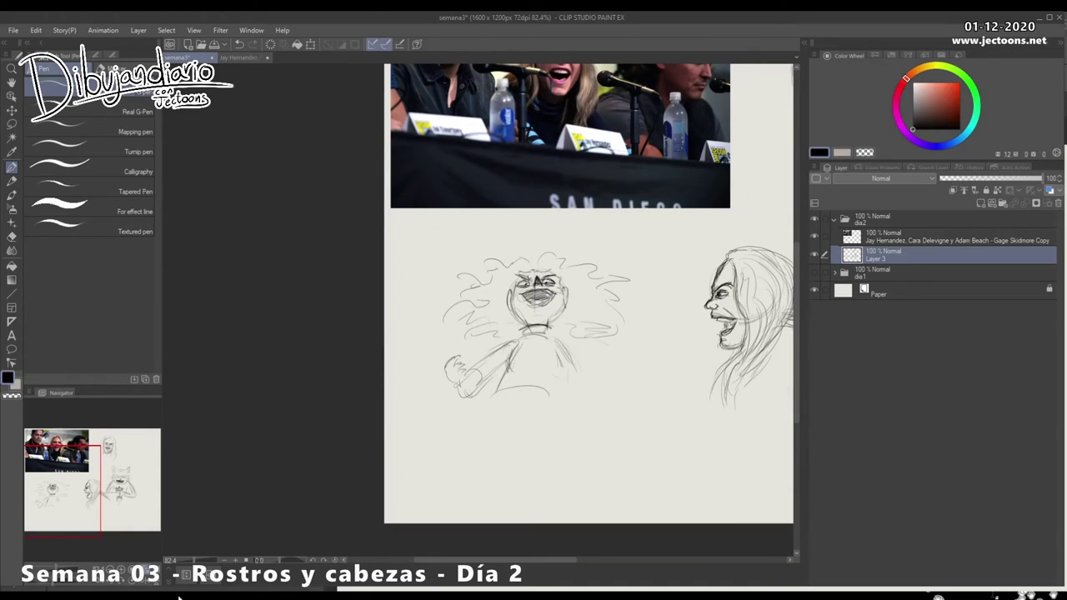
Outline the figure's second arm and draw a long spear shaft diagonally across the torso.
mouse_move(554, 337)
mouse_down()
mouse_move(585, 382)
mouse_move(581, 415)
mouse_move(575, 407)
mouse_up()
mouse_move(444, 347)
mouse_down()
mouse_move(595, 430)
mouse_move(501, 370)
mouse_move(693, 429)
mouse_up()
key(ctrl+z)
key(ctrl+z)
key(ctrl+z)
key(ctrl+z)
key(ctrl+z)
key(ctrl+z)
Draw the second hand gripping the shaft's lower end and a pointed head on the spear.
mouse_move(566, 384)
mouse_down()
mouse_move(580, 389)
mouse_move(565, 394)
mouse_up()
mouse_move(563, 385)
mouse_down()
mouse_move(566, 399)
mouse_move(588, 399)
mouse_up()
mouse_move(409, 335)
mouse_down()
mouse_move(603, 421)
mouse_move(411, 340)
mouse_up()
mouse_move(407, 332)
mouse_down()
mouse_move(491, 371)
mouse_move(417, 346)
mouse_move(389, 323)
mouse_move(429, 333)
mouse_move(424, 356)
mouse_move(406, 330)
mouse_move(427, 360)
mouse_move(408, 340)
mouse_move(423, 337)
mouse_up()
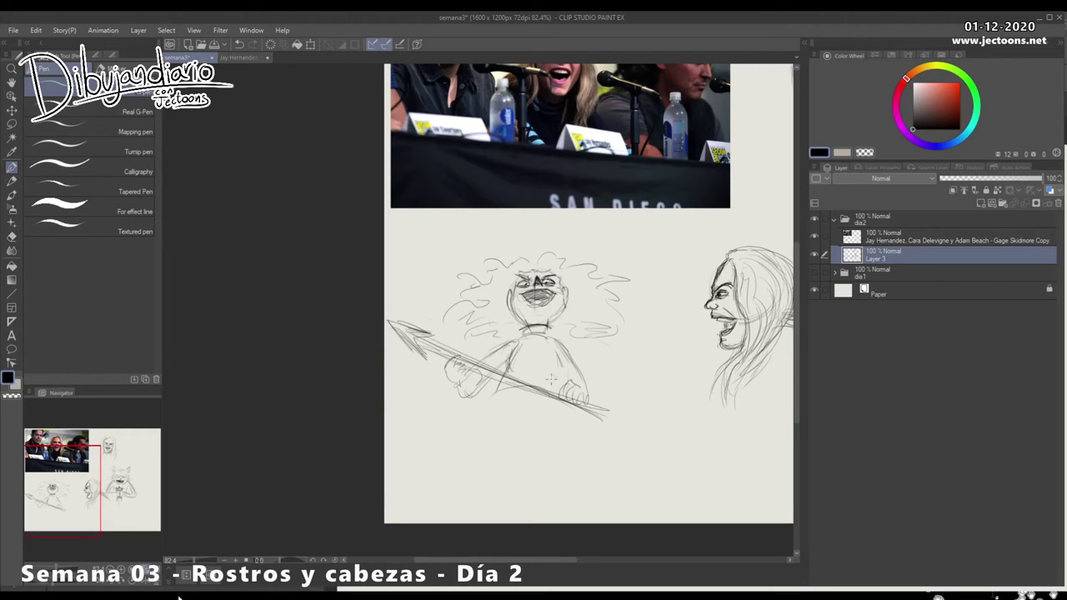
Sketch the figure's legs below the spear, and reinforce the gripping hand, arm and chest lines.
mouse_move(551, 342)
mouse_down()
mouse_move(535, 350)
mouse_move(564, 372)
mouse_move(549, 400)
mouse_move(460, 450)
mouse_up()
drag(477, 407, 457, 447)
mouse_move(554, 409)
mouse_down()
mouse_move(549, 432)
mouse_move(584, 406)
mouse_up()
drag(584, 367, 549, 408)
drag(535, 372, 573, 380)
drag(517, 380, 551, 387)
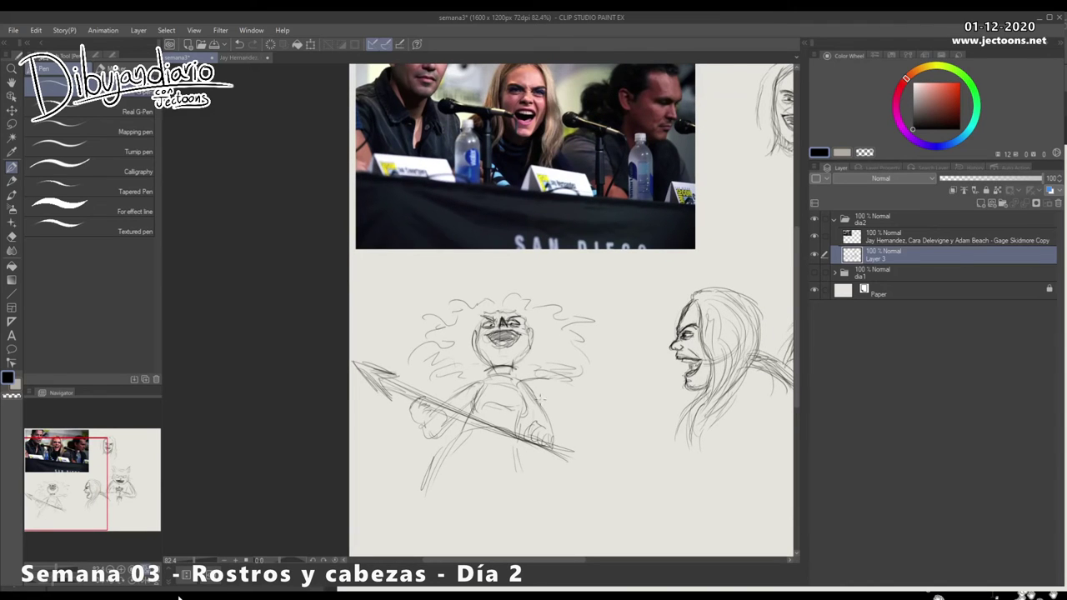
Strengthen the spear carrier's face and hatch shading into the wild hair on both sides of the neck.
mouse_move(749, 492)
mouse_down()
mouse_move(462, 482)
mouse_move(582, 469)
mouse_move(566, 435)
mouse_move(472, 495)
mouse_move(435, 547)
mouse_move(637, 496)
mouse_up()
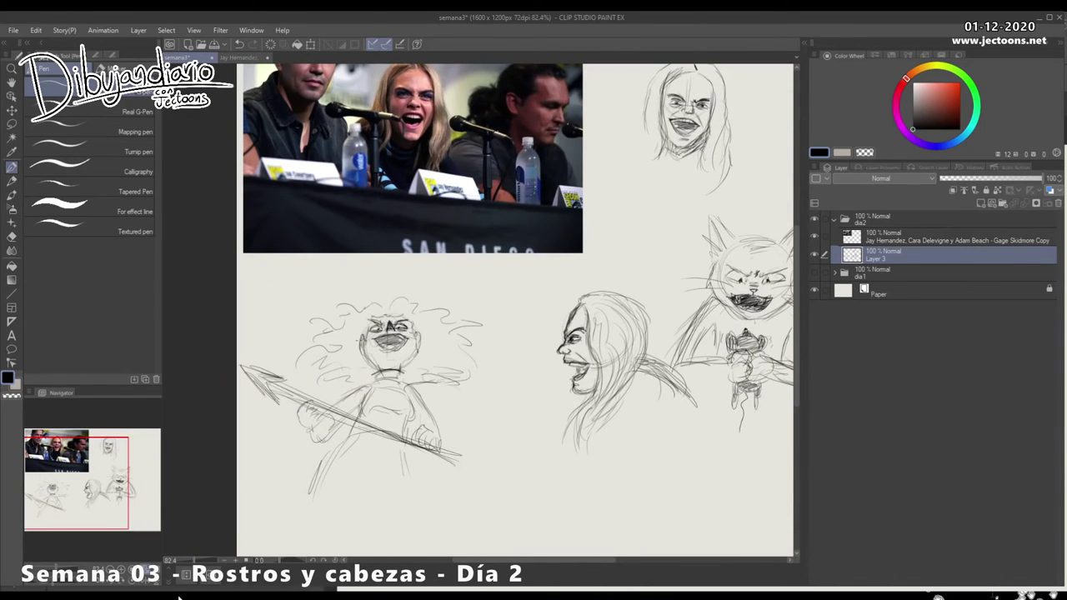
mouse_move(367, 323)
mouse_down()
mouse_move(371, 342)
mouse_move(420, 350)
mouse_up()
drag(415, 339, 426, 345)
drag(355, 362, 344, 374)
mouse_move(437, 358)
mouse_down()
mouse_move(405, 370)
mouse_move(409, 379)
mouse_up()
drag(520, 411, 509, 425)
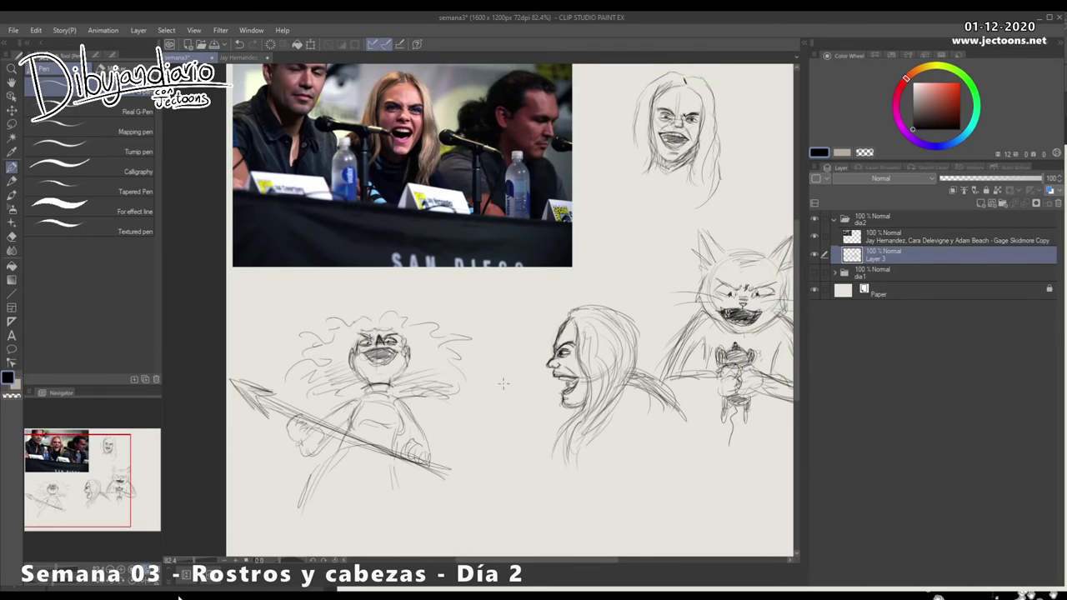
Block in a dragon beside the woman's frontal head with a head circle, a long snout and an S-curved neck.
scroll(505, 385, down, 5)
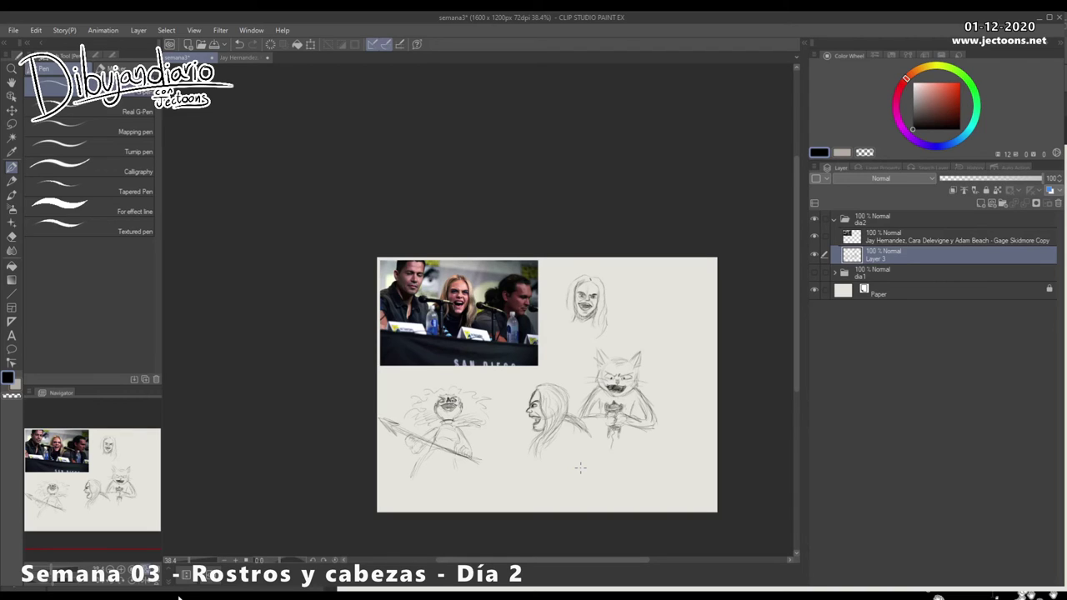
scroll(580, 468, up, 3)
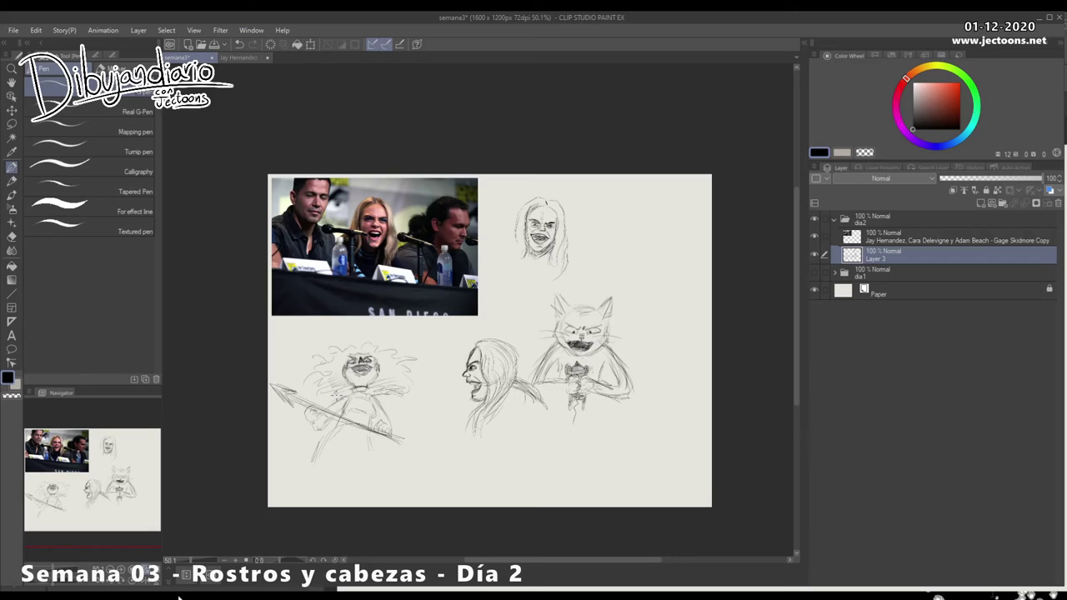
drag(594, 264, 504, 362)
key(ctrl+space)
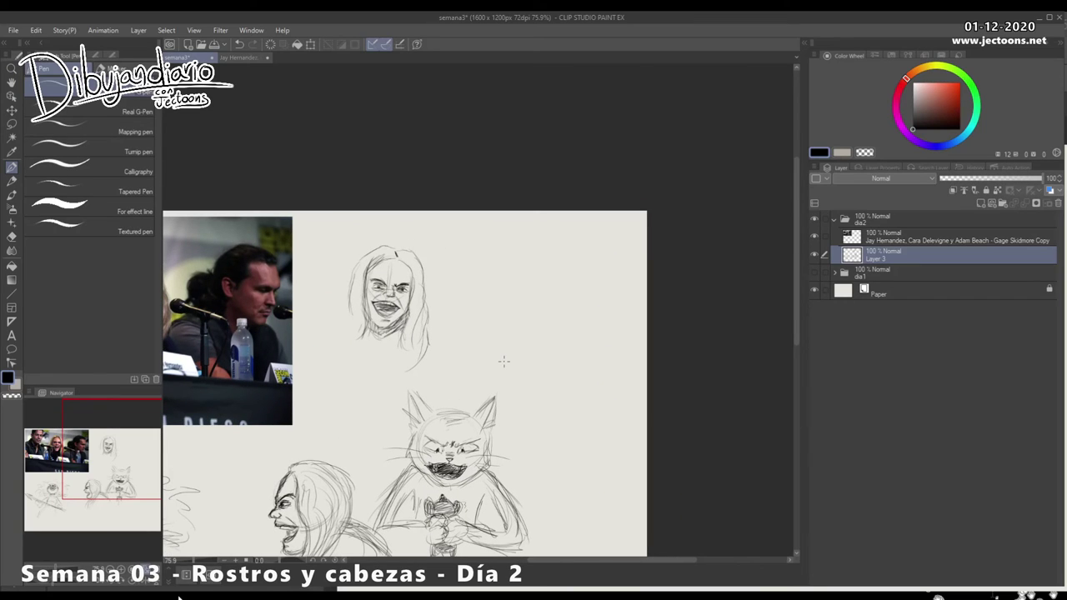
drag(505, 362, 500, 339)
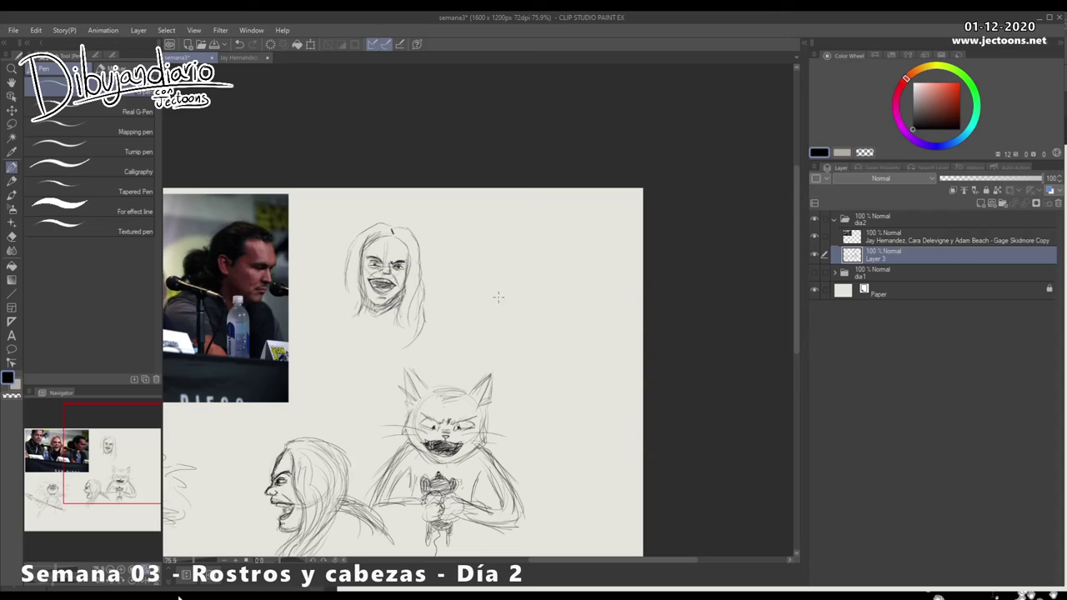
mouse_move(486, 238)
mouse_down()
mouse_move(516, 226)
mouse_move(530, 243)
mouse_move(520, 269)
mouse_move(489, 232)
mouse_up()
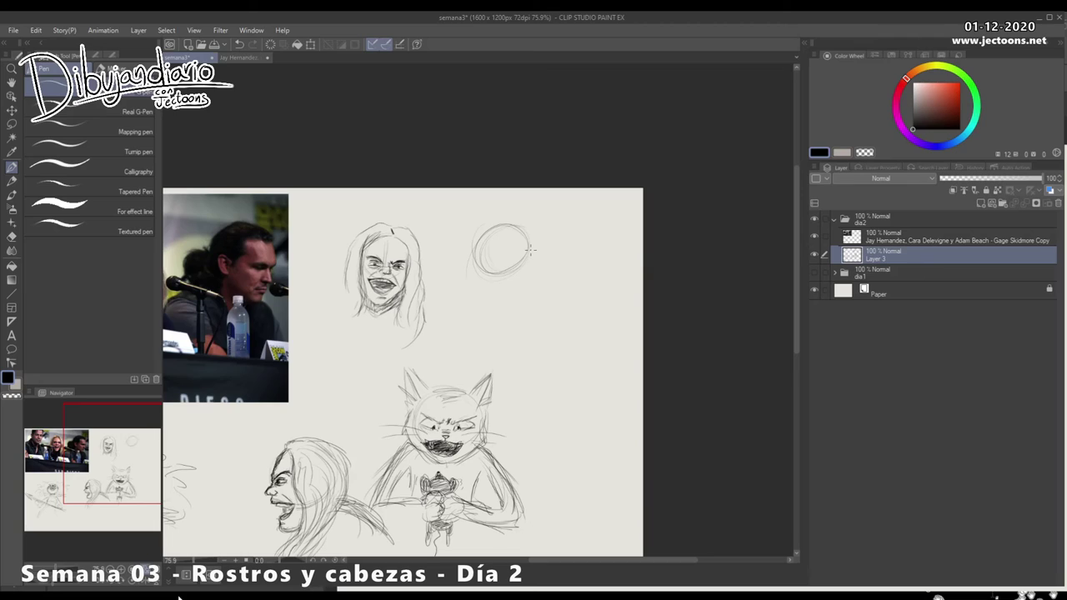
mouse_move(532, 247)
mouse_down()
mouse_move(563, 280)
mouse_move(512, 263)
mouse_move(567, 256)
mouse_move(535, 268)
mouse_move(556, 277)
mouse_move(517, 279)
mouse_up()
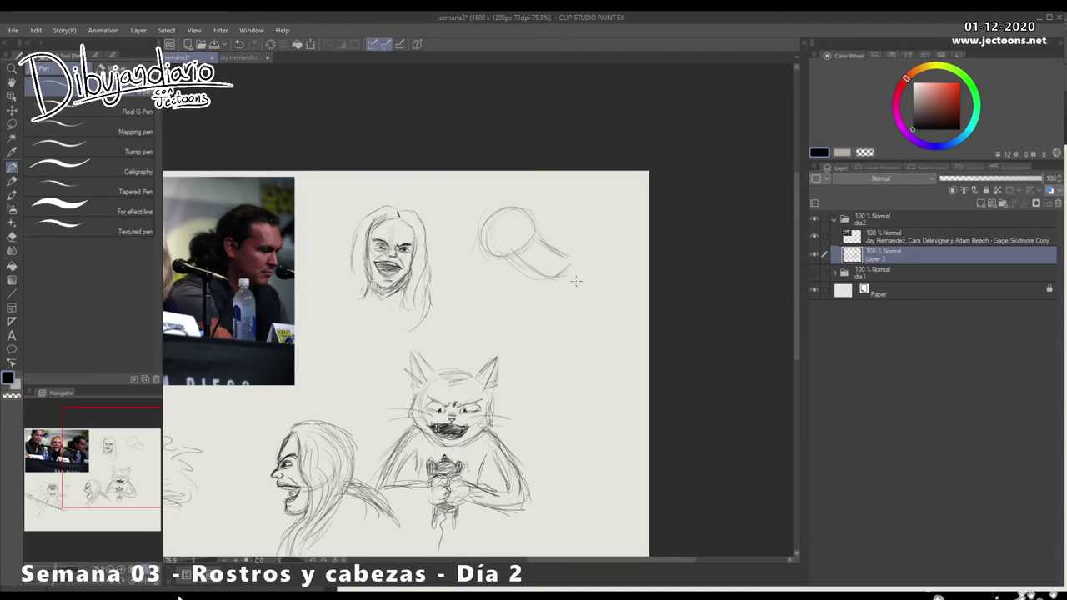
mouse_move(494, 260)
mouse_down()
mouse_move(521, 314)
mouse_move(514, 338)
mouse_move(396, 325)
mouse_move(321, 373)
mouse_up()
Draw the dragon's angry brow ridges and narrowed eyes at the base of the snout.
drag(487, 240, 484, 247)
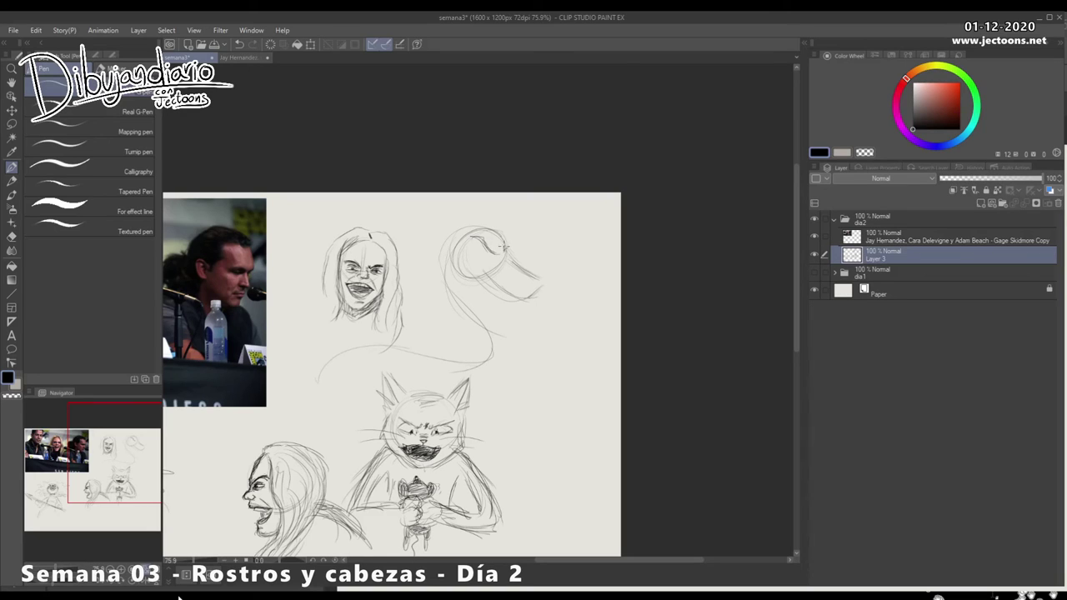
mouse_move(483, 244)
mouse_down()
mouse_move(471, 238)
mouse_move(514, 247)
mouse_up()
drag(486, 258, 489, 259)
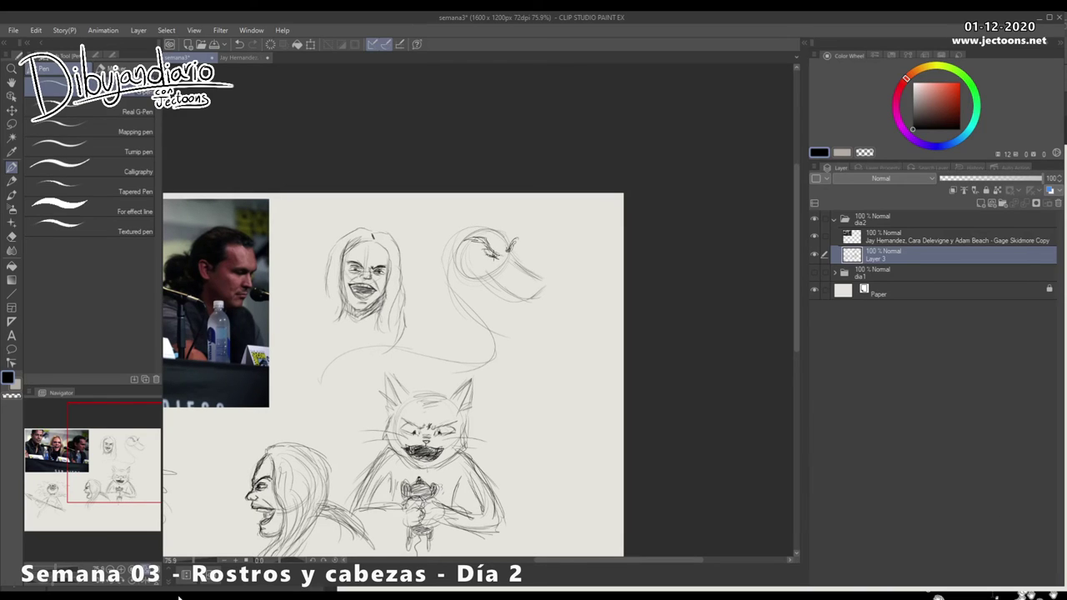
drag(510, 251, 511, 257)
drag(507, 343, 503, 350)
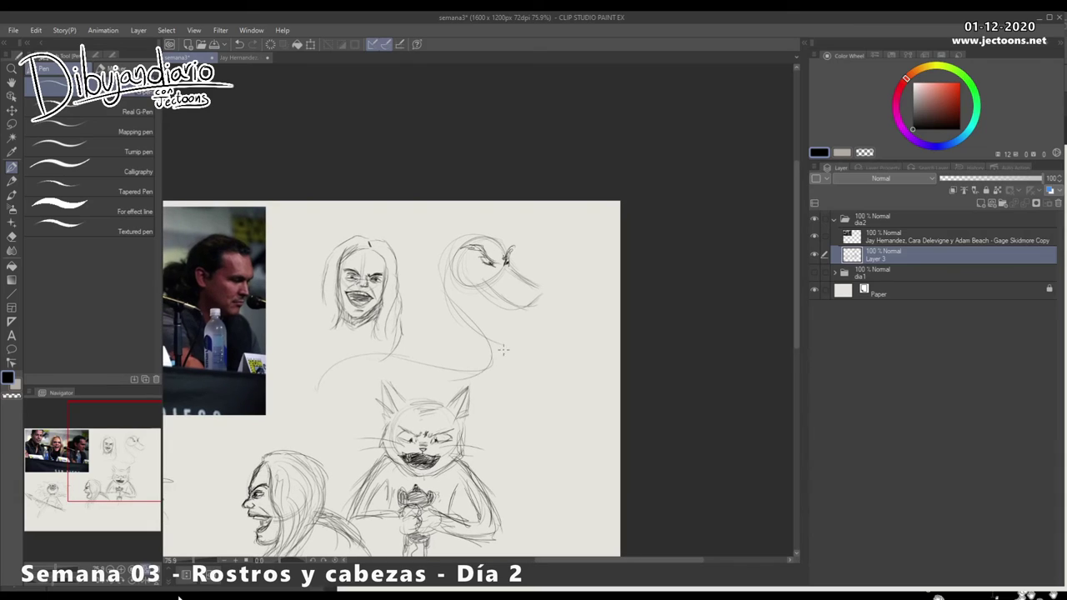
mouse_move(508, 262)
mouse_down()
mouse_move(517, 268)
mouse_move(506, 265)
mouse_up()
Define the dragon's upper jaw with a bumpy snout, nostrils, mouth line and teeth, and refine the brows.
mouse_move(477, 274)
mouse_down()
mouse_move(501, 298)
mouse_move(532, 305)
mouse_move(472, 273)
mouse_move(494, 313)
mouse_up()
mouse_move(472, 273)
mouse_down()
mouse_move(499, 300)
mouse_move(548, 300)
mouse_up()
mouse_move(509, 267)
mouse_down()
mouse_move(545, 294)
mouse_move(513, 313)
mouse_move(535, 312)
mouse_up()
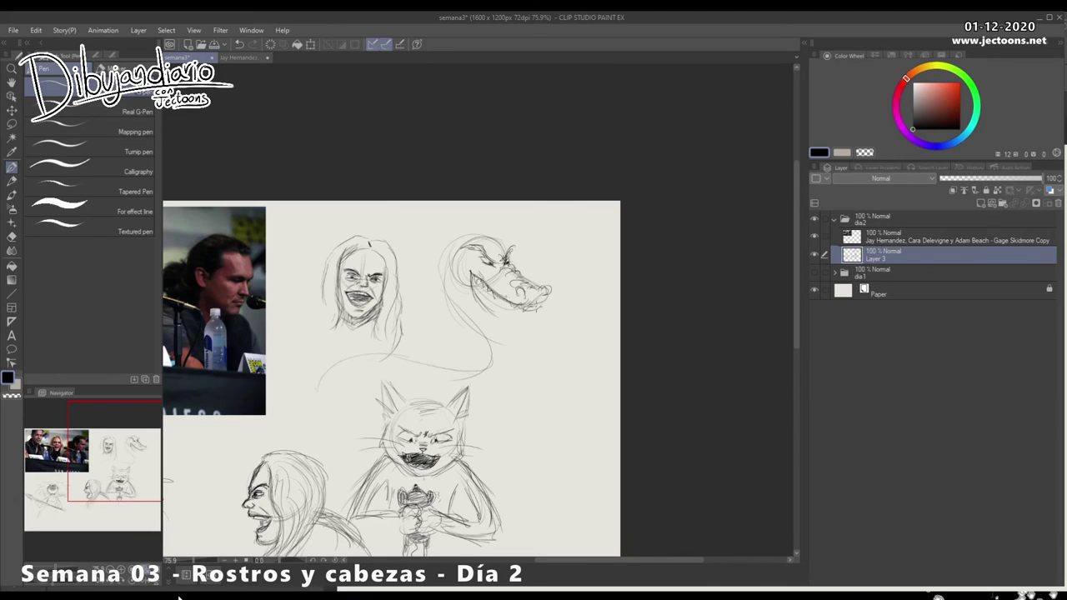
drag(518, 367, 513, 355)
mouse_move(467, 273)
mouse_down()
mouse_move(484, 299)
mouse_move(462, 242)
mouse_move(477, 252)
mouse_move(531, 248)
mouse_up()
drag(468, 205, 475, 219)
drag(949, 436, 969, 464)
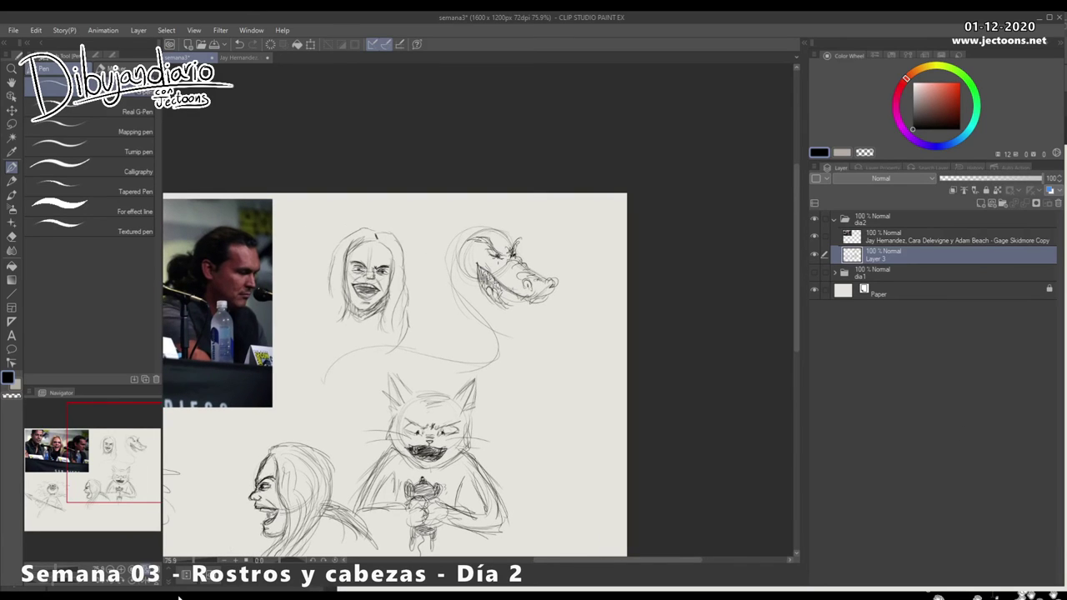
Draw the dragon's open lower jaw with a row of teeth and the jaw contour joining the neck.
mouse_move(467, 270)
mouse_down()
mouse_move(488, 308)
mouse_move(516, 316)
mouse_up()
drag(509, 303, 516, 315)
mouse_move(505, 297)
mouse_down()
mouse_move(511, 306)
mouse_move(499, 304)
mouse_up()
drag(502, 299, 511, 311)
drag(463, 265, 474, 297)
drag(470, 289, 507, 321)
drag(507, 312, 518, 315)
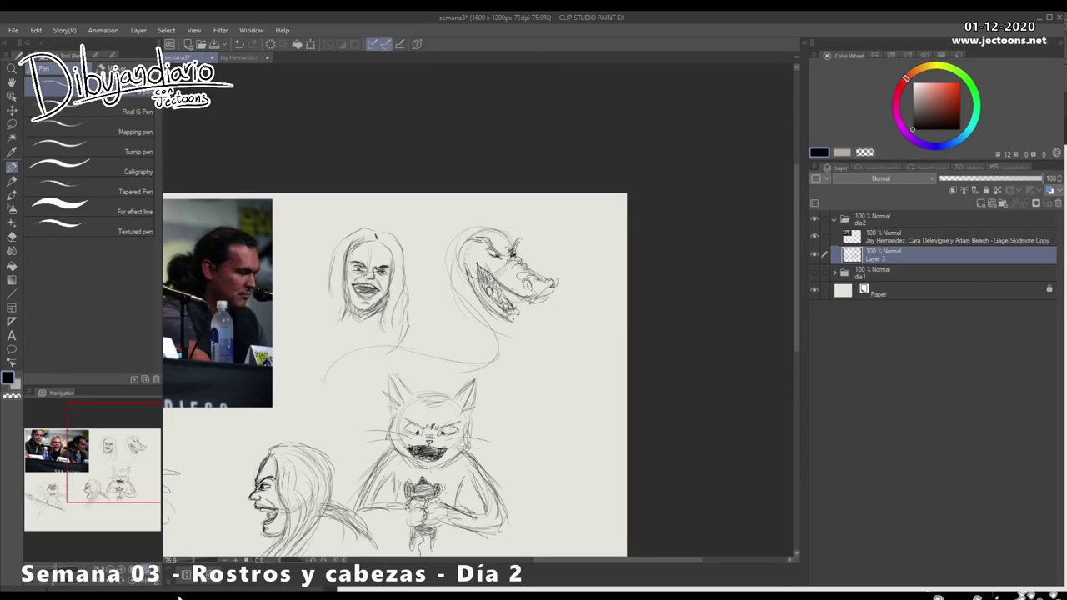
Add a wavy crest behind the dragon's head, the back of the neck and a sweeping body curve.
mouse_move(500, 231)
mouse_down()
mouse_move(454, 216)
mouse_move(457, 226)
mouse_move(427, 277)
mouse_up()
mouse_move(450, 233)
mouse_down()
mouse_move(498, 360)
mouse_move(332, 367)
mouse_up()
mouse_move(434, 278)
mouse_down()
mouse_move(469, 347)
mouse_move(370, 334)
mouse_up()
mouse_move(539, 327)
mouse_down()
mouse_move(515, 360)
mouse_move(517, 409)
mouse_up()
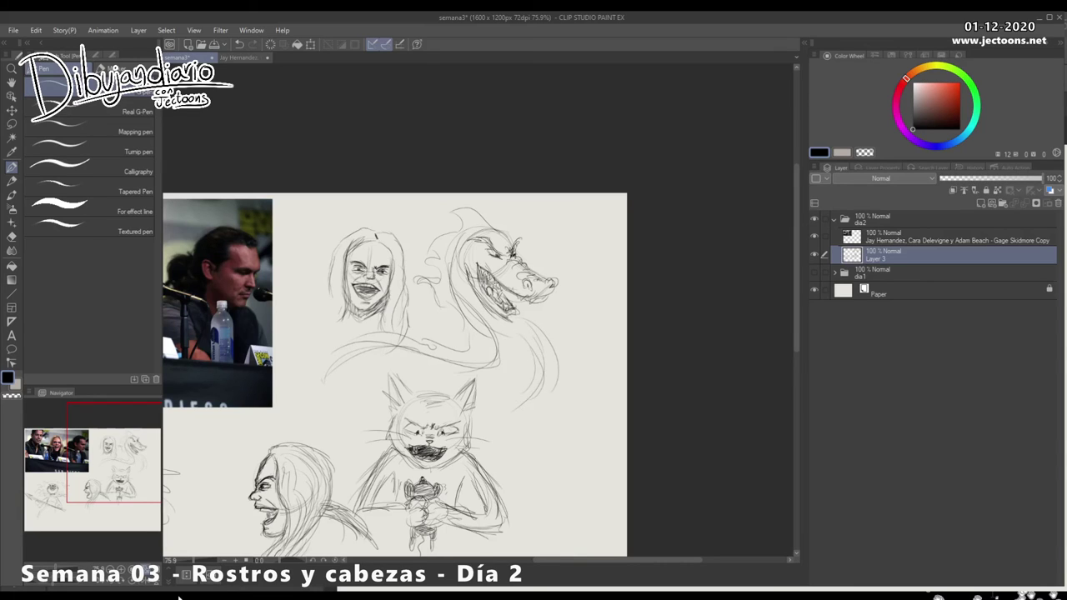
Draw the dragon's raised foreleg reaching forward below the jaw, ending in a clawed hand.
drag(467, 350, 435, 376)
drag(425, 291, 427, 303)
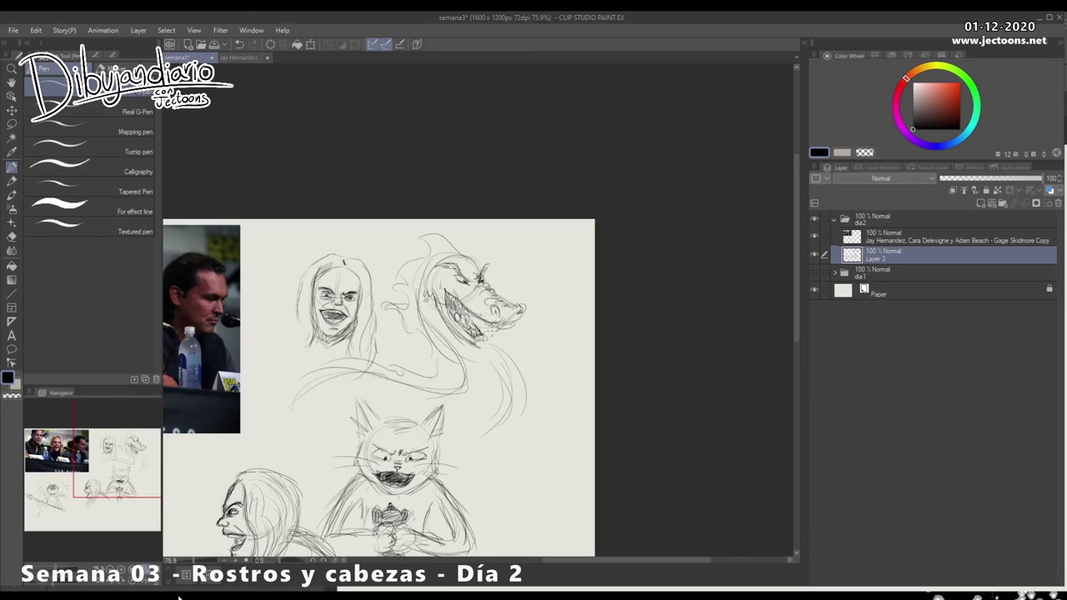
drag(479, 374, 469, 350)
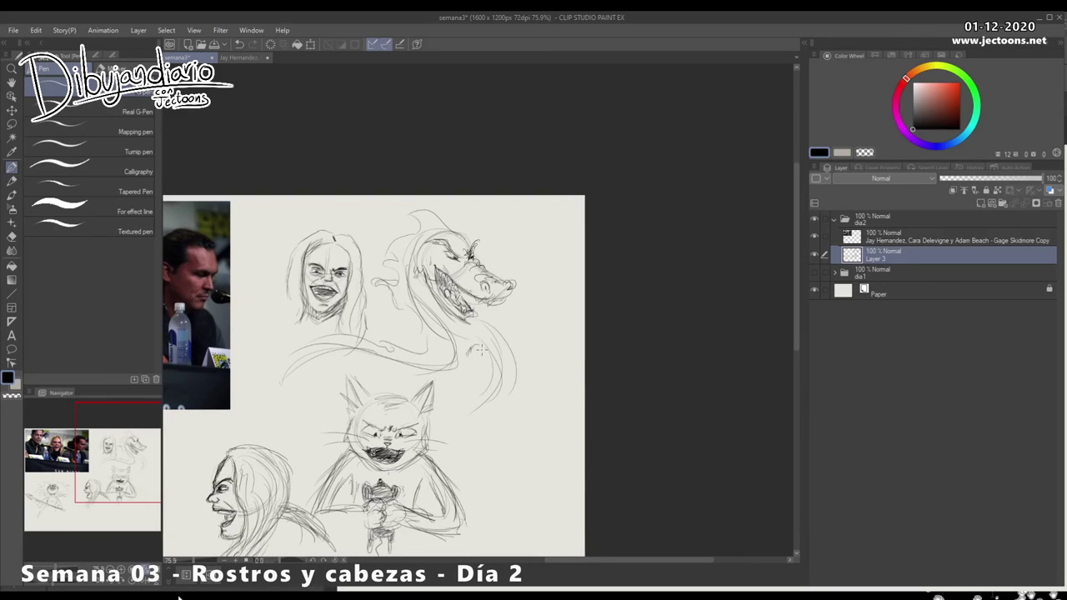
drag(518, 367, 513, 365)
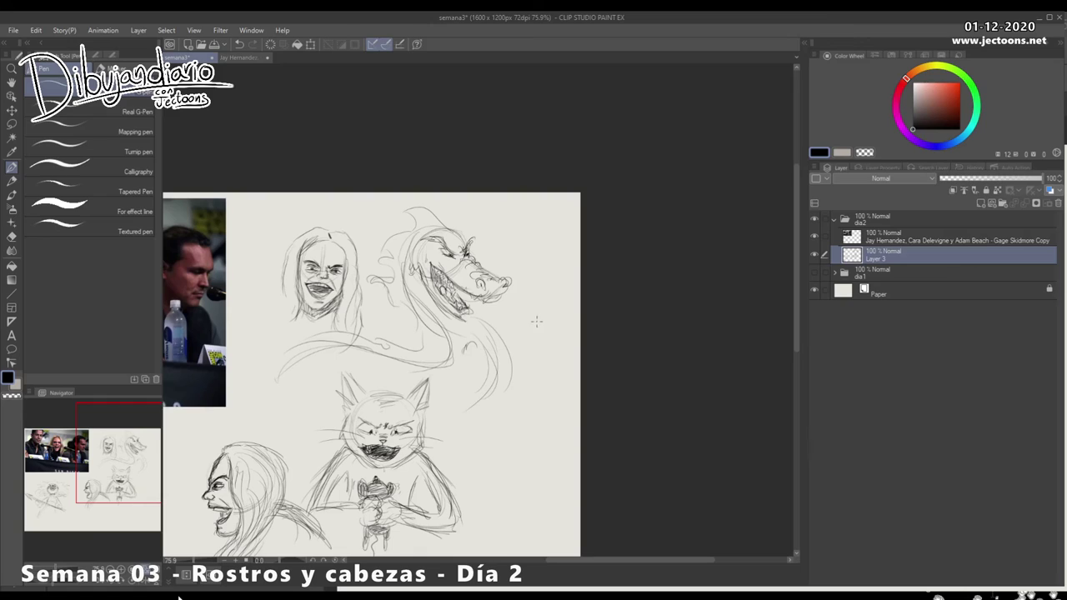
mouse_move(548, 336)
mouse_down()
mouse_move(551, 324)
mouse_move(539, 335)
mouse_move(533, 322)
mouse_move(514, 353)
mouse_move(499, 355)
mouse_move(539, 338)
mouse_move(499, 362)
mouse_move(552, 332)
mouse_up()
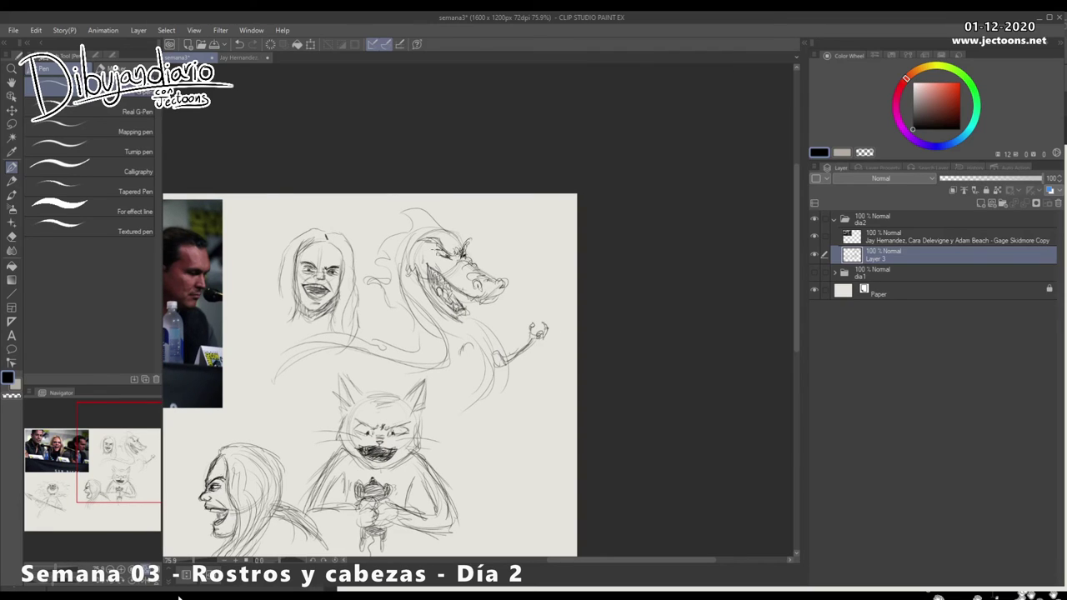
Place a small stick with radiating spark lines in the dragon's raised claw.
drag(435, 252, 455, 262)
mouse_move(530, 327)
mouse_down()
mouse_move(549, 324)
mouse_move(537, 294)
mouse_up()
key(ctrl+z)
Draw the dragon's second claw near the chest and extend its long body with sweeping curves above the cat's head.
mouse_move(458, 360)
mouse_down()
mouse_move(483, 346)
mouse_move(459, 364)
mouse_move(472, 351)
mouse_move(476, 366)
mouse_move(466, 361)
mouse_move(474, 326)
mouse_move(494, 328)
mouse_move(483, 326)
mouse_move(474, 374)
mouse_move(479, 366)
mouse_move(450, 417)
mouse_up()
drag(500, 394, 454, 422)
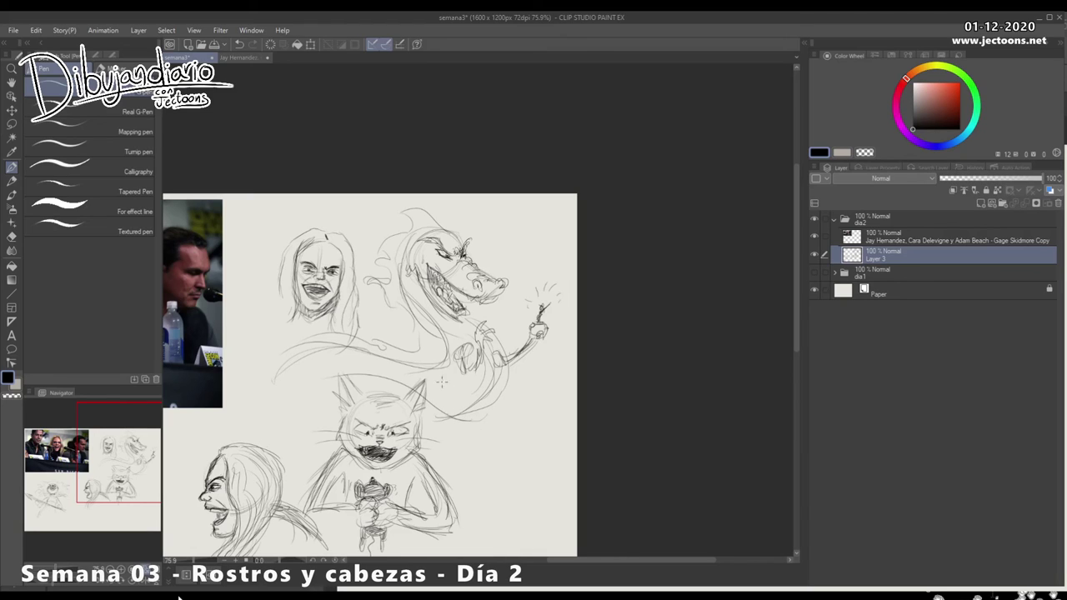
mouse_move(457, 340)
mouse_down()
mouse_move(448, 375)
mouse_move(373, 349)
mouse_move(272, 380)
mouse_up()
drag(365, 370, 294, 385)
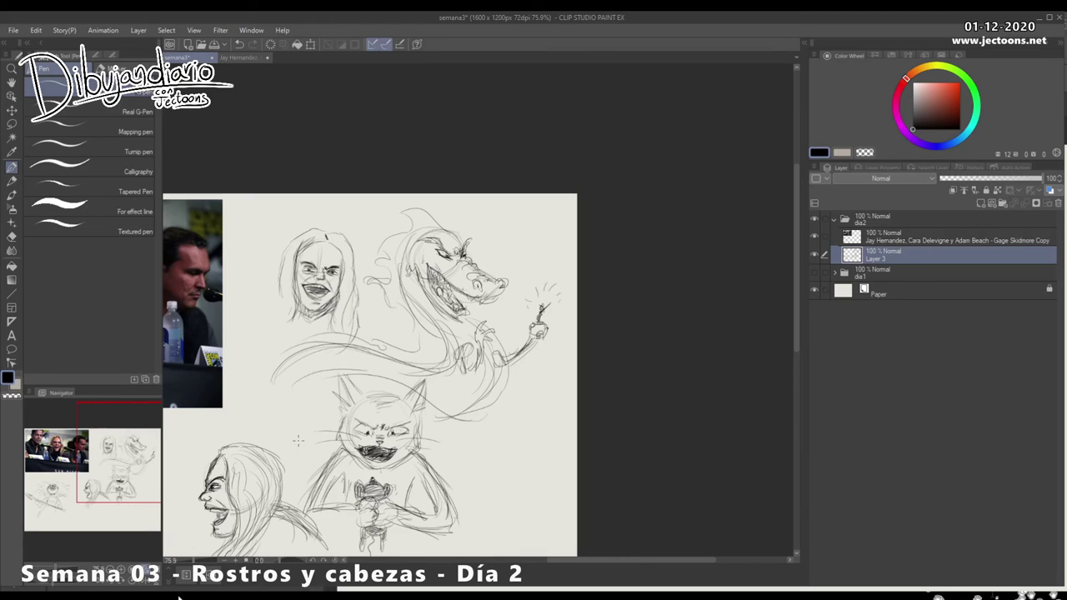
Add pointed horns and crest strokes to the dragon's head, and reinforce the lines around its brow and neck.
mouse_move(426, 244)
mouse_down()
mouse_move(462, 228)
mouse_move(451, 247)
mouse_up()
mouse_move(441, 207)
mouse_down()
mouse_move(448, 239)
mouse_move(417, 230)
mouse_move(403, 274)
mouse_move(444, 364)
mouse_move(343, 371)
mouse_up()
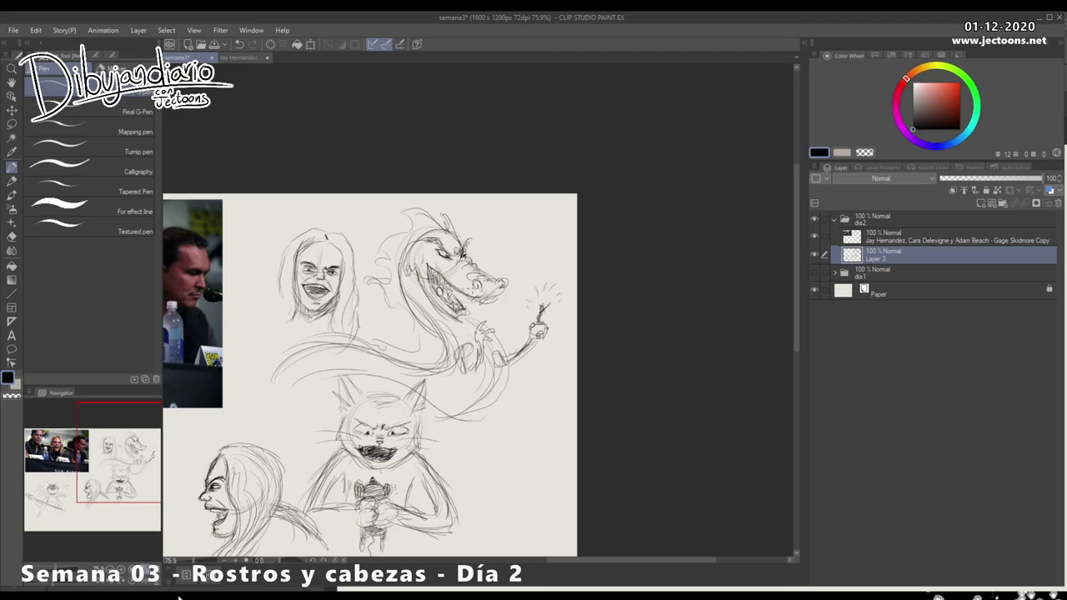
mouse_move(454, 248)
mouse_down()
mouse_move(470, 238)
mouse_move(461, 242)
mouse_move(464, 229)
mouse_move(429, 232)
mouse_up()
drag(432, 232, 409, 259)
mouse_move(423, 256)
mouse_down()
mouse_move(448, 259)
mouse_move(440, 264)
mouse_up()
mouse_move(402, 444)
mouse_down()
mouse_move(414, 362)
mouse_move(380, 360)
mouse_move(532, 323)
mouse_move(646, 312)
mouse_up()
key(ctrl+z)
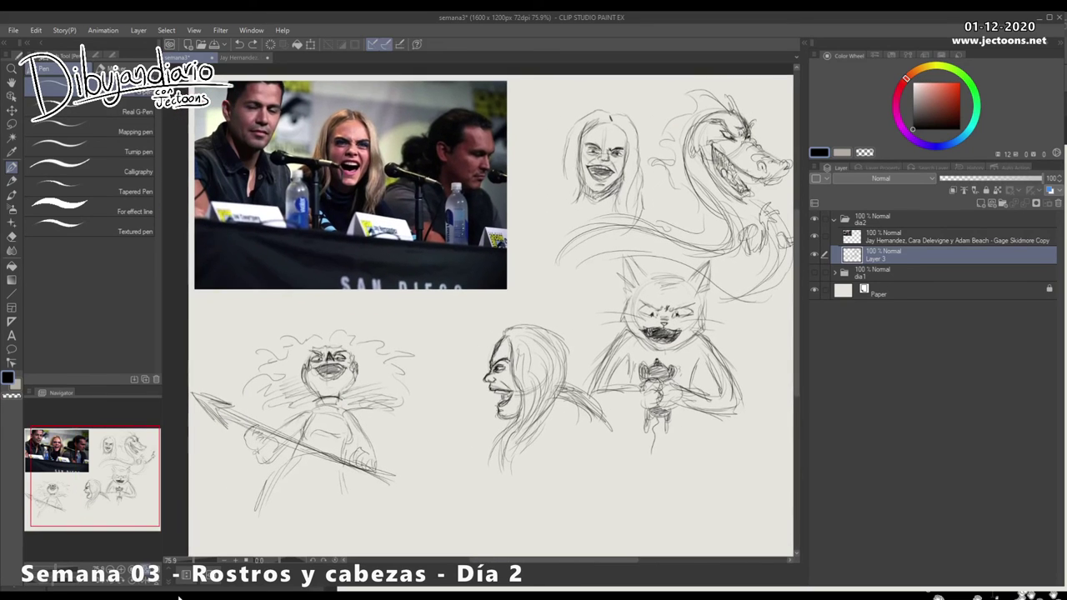
Touch up the spear carrier's face, strengthen the dragon's body and tail lines, and save the drawing.
mouse_move(323, 361)
mouse_down()
mouse_move(315, 370)
mouse_move(343, 365)
mouse_up()
mouse_move(342, 362)
mouse_down()
mouse_move(354, 370)
mouse_move(282, 417)
mouse_move(188, 454)
mouse_move(172, 428)
mouse_move(193, 429)
mouse_up()
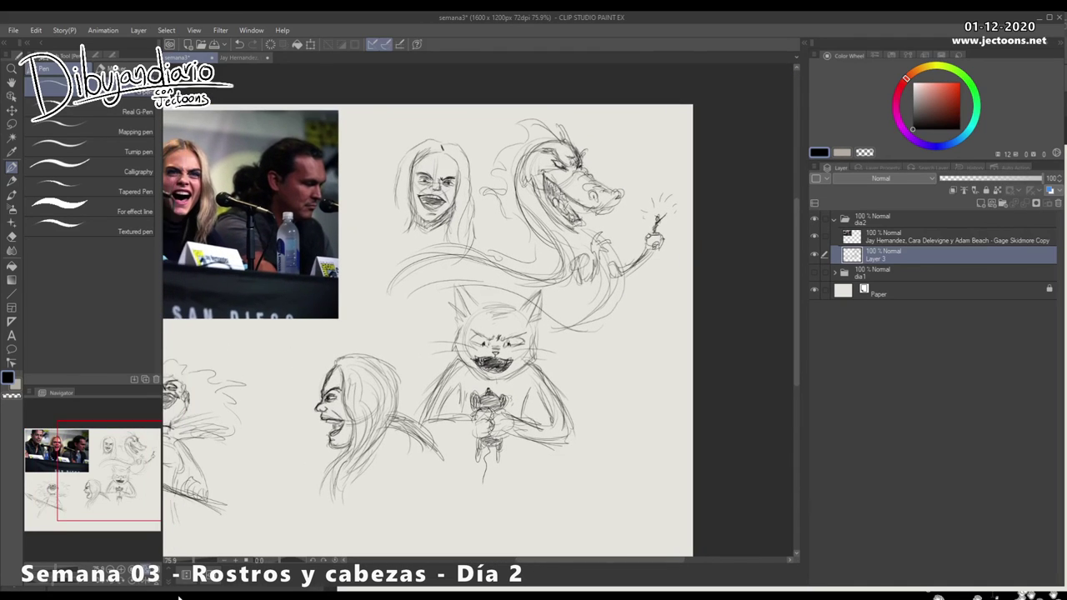
scroll(526, 459, down, 4)
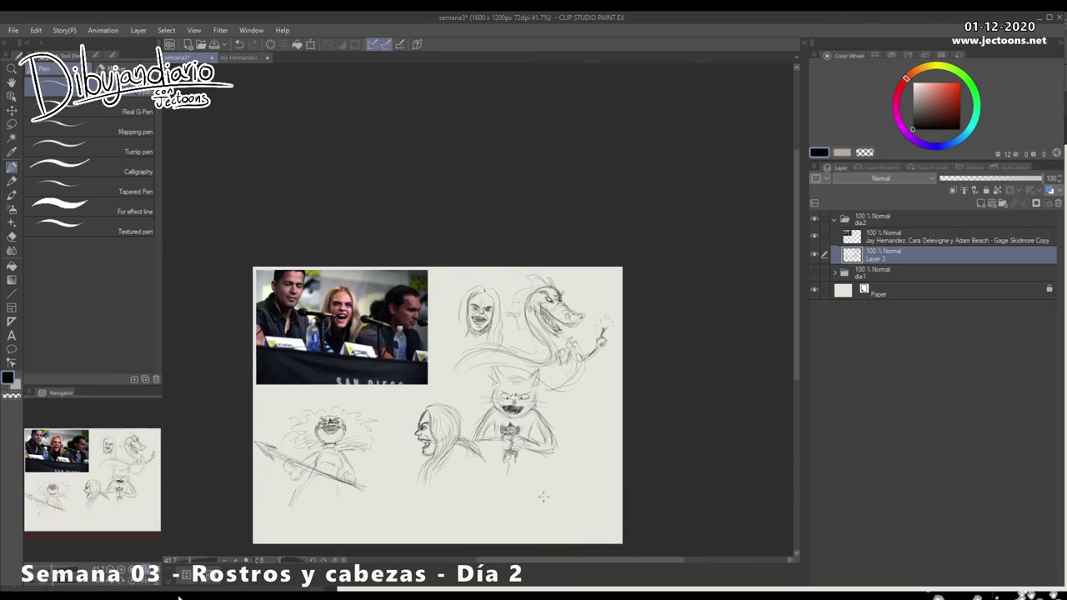
drag(544, 509, 557, 490)
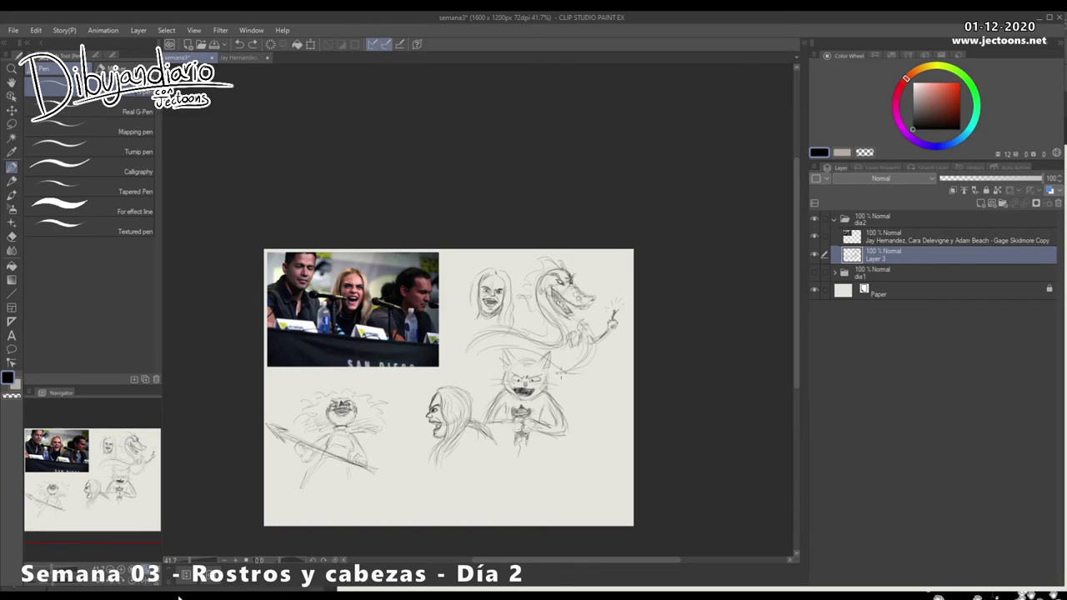
drag(567, 337, 586, 323)
mouse_move(587, 347)
mouse_down()
mouse_move(579, 363)
mouse_move(475, 352)
mouse_move(514, 326)
mouse_move(469, 340)
mouse_up()
key(ctrl+s)
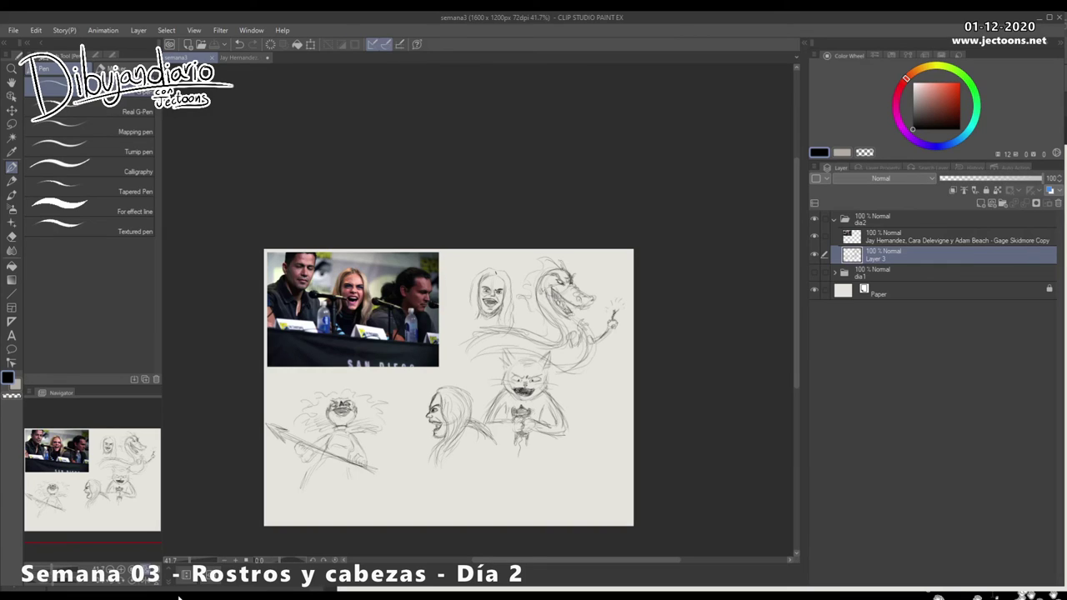
click(178, 597)
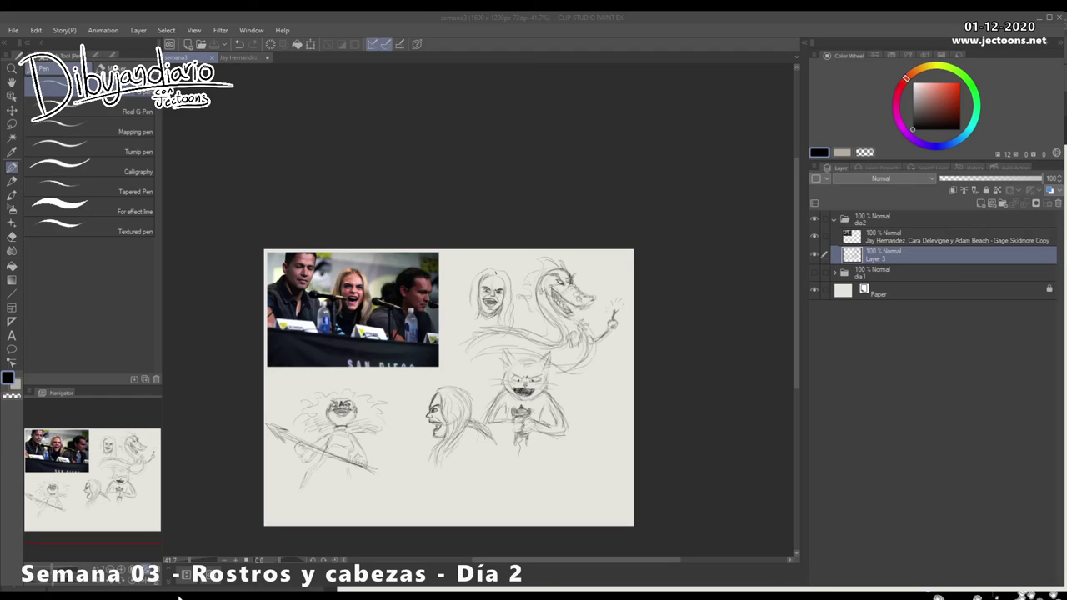
click(754, 205)
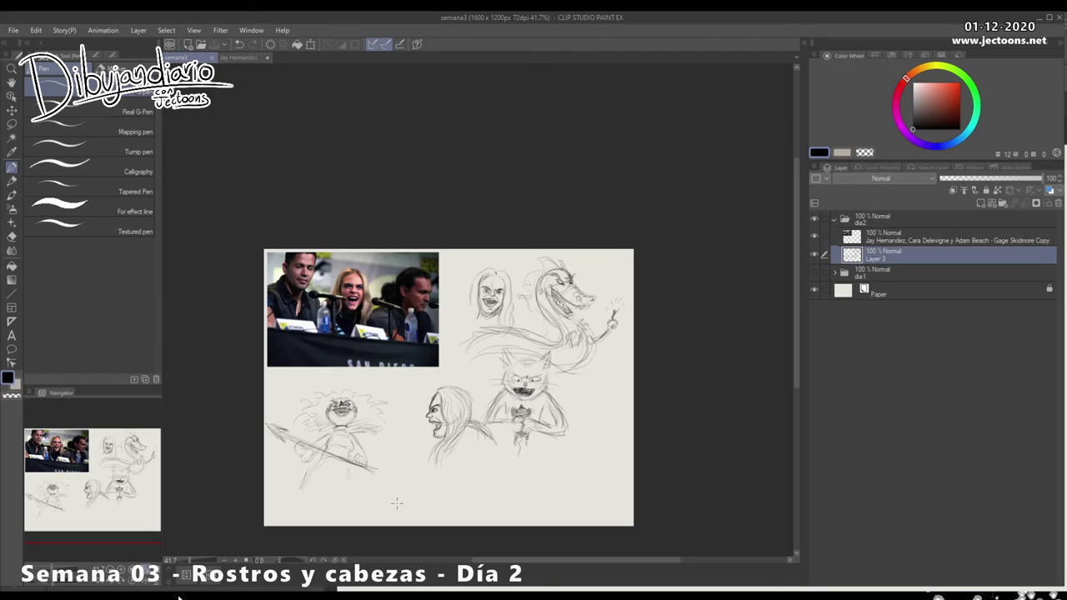
Add a small finishing stroke to the spear carrier's torso and save the drawing again.
mouse_move(353, 434)
mouse_down()
mouse_move(367, 463)
mouse_move(358, 458)
mouse_up()
key(ctrl+s)
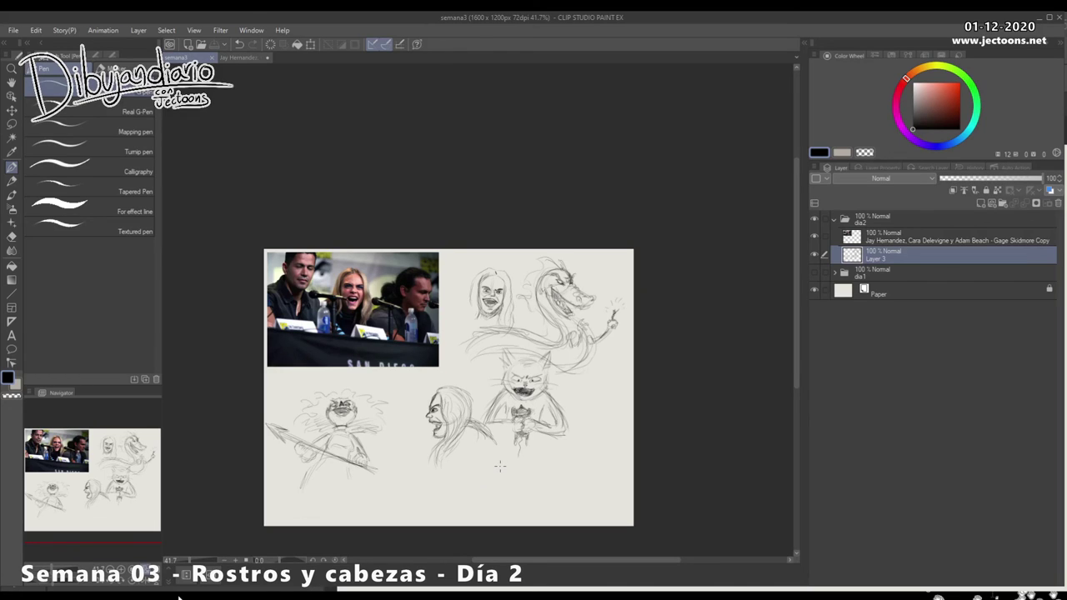